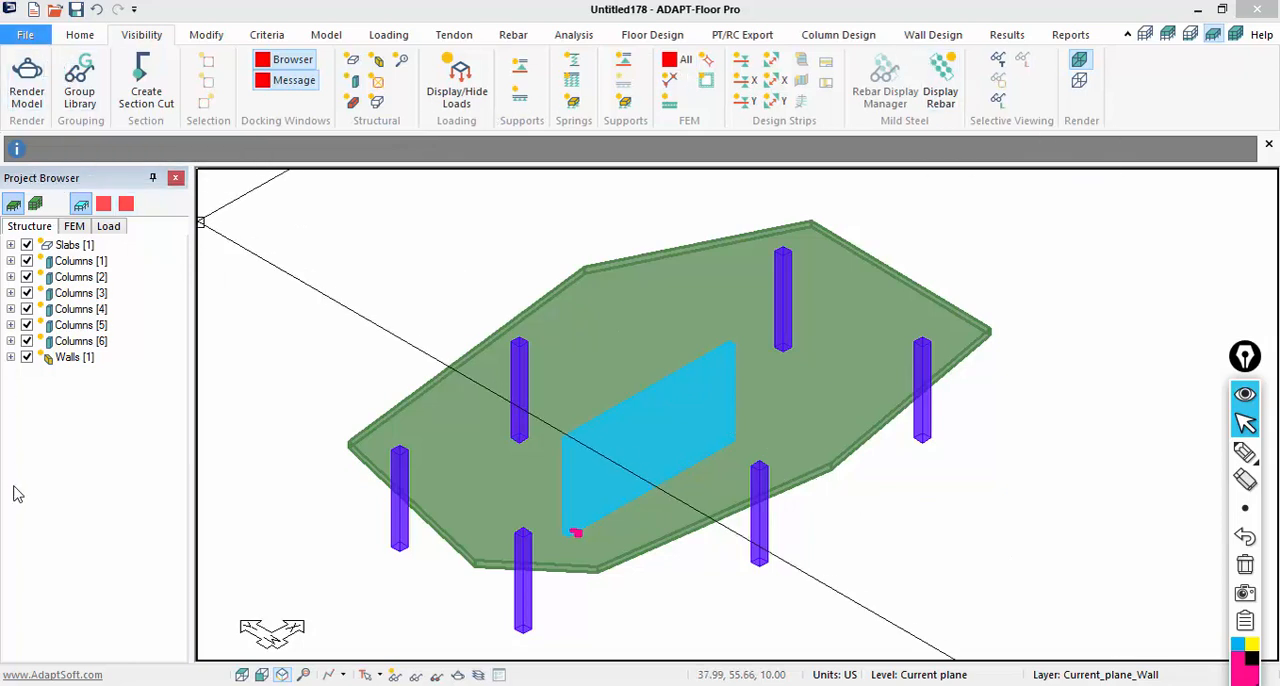
left_click(78, 37)
left_click(136, 37)
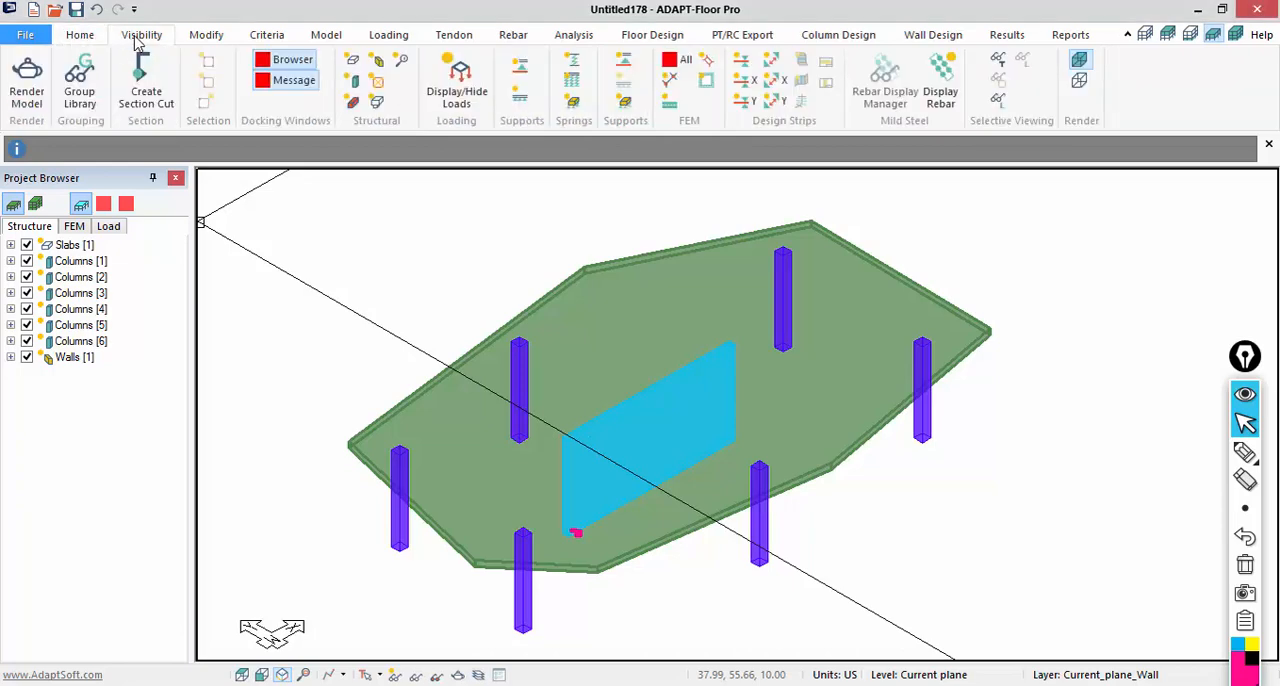
left_click(205, 37)
left_click(265, 37)
left_click(326, 37)
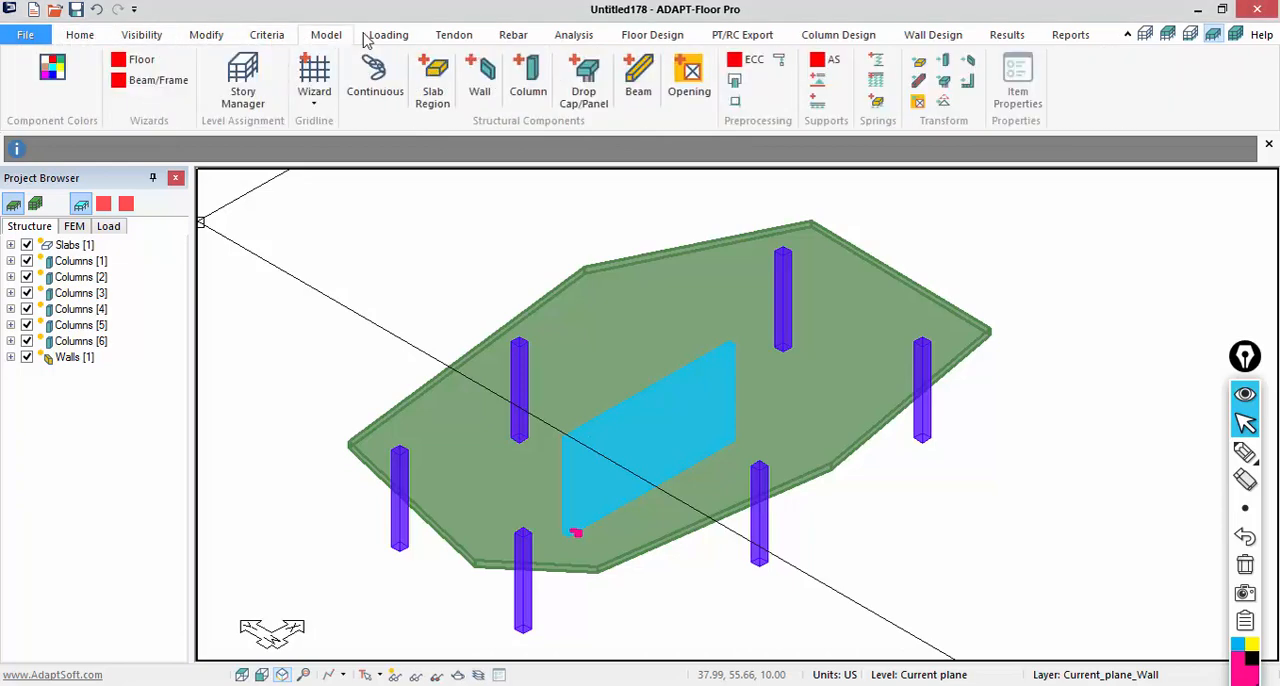
left_click(382, 37)
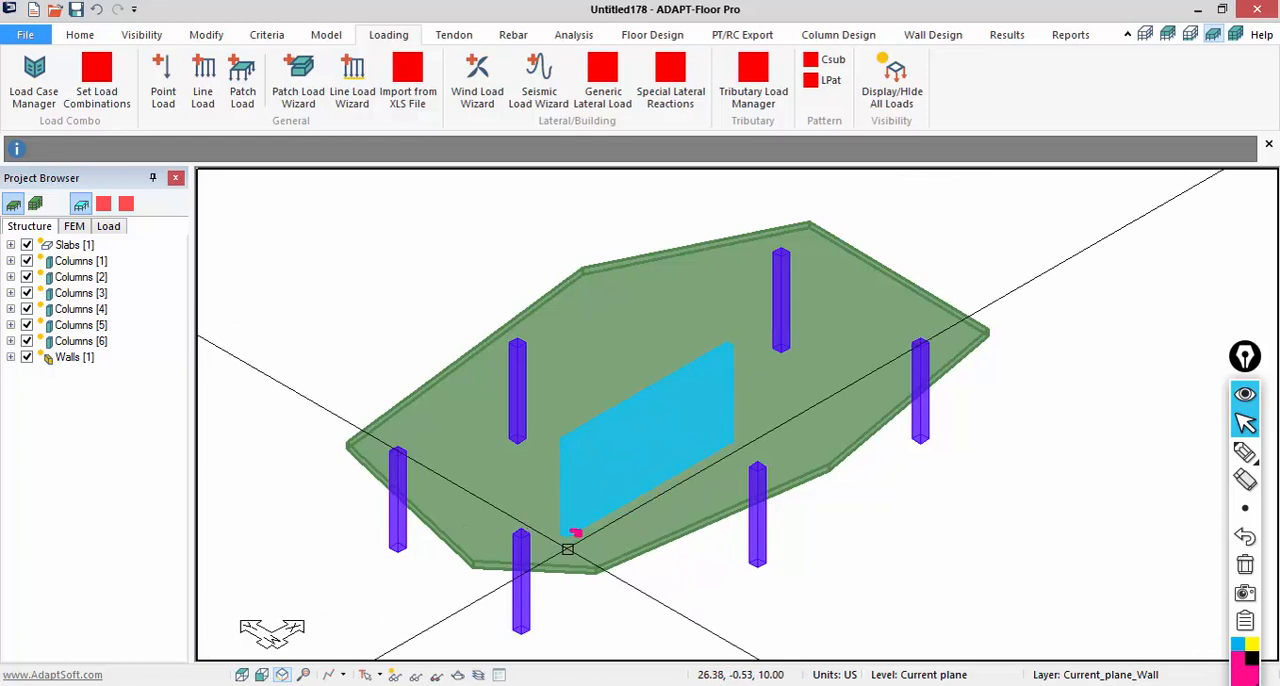
- Sketch a wall elevation with an opening and its s and r offset directions as screen annotations beside the slab, and clear the annotations
left_click(1245, 453)
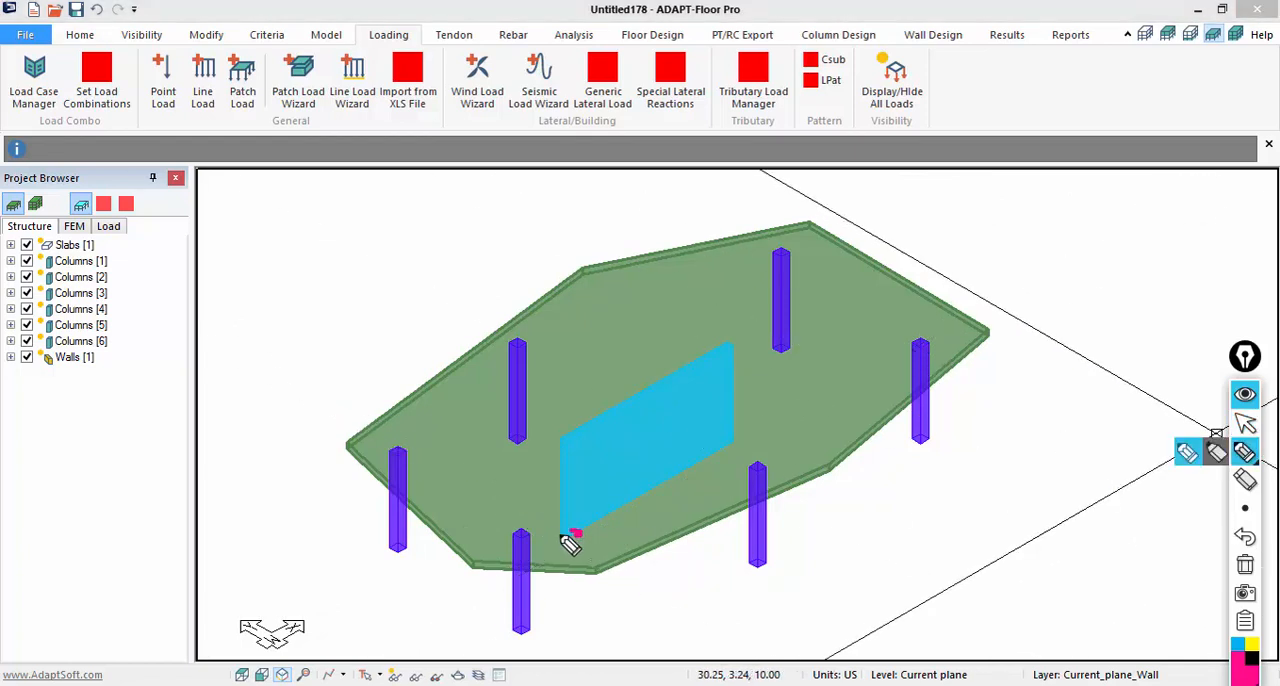
left_click_drag(564, 538, 579, 538)
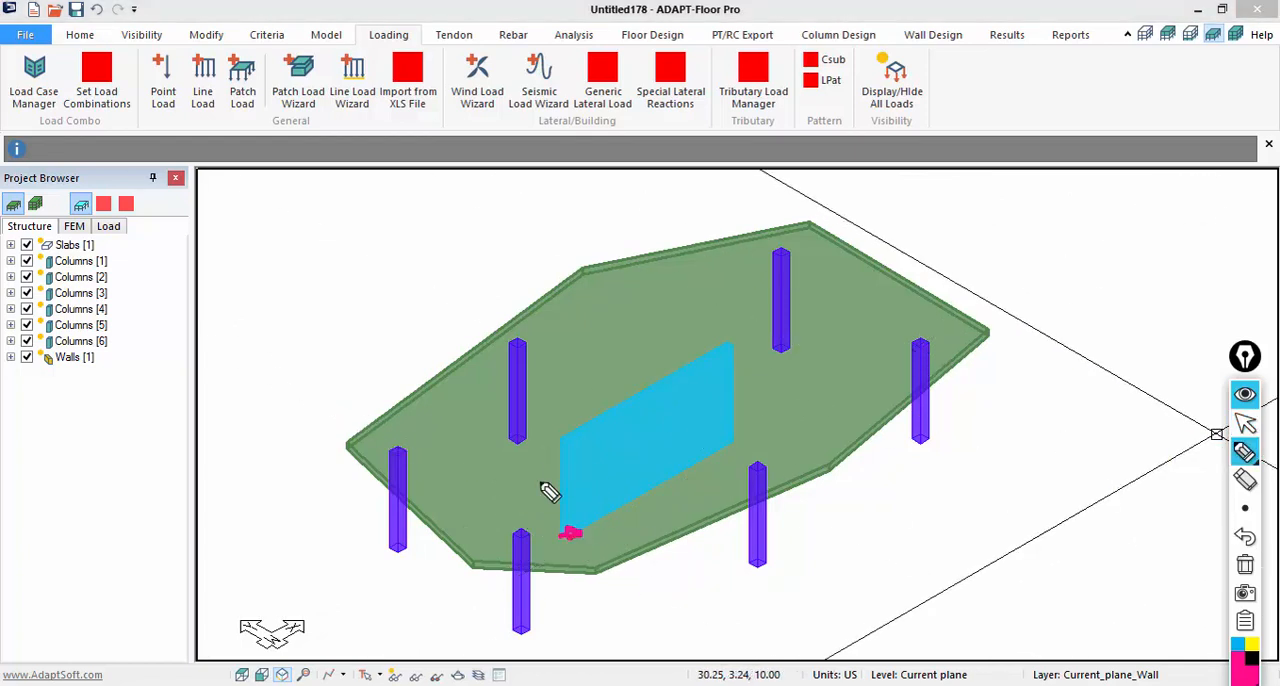
mouse_move(953, 530)
left_mouse_down()
mouse_move(1140, 320)
mouse_move(1185, 530)
mouse_move(1095, 516)
left_mouse_up()
left_click_drag(873, 533, 1270, 545)
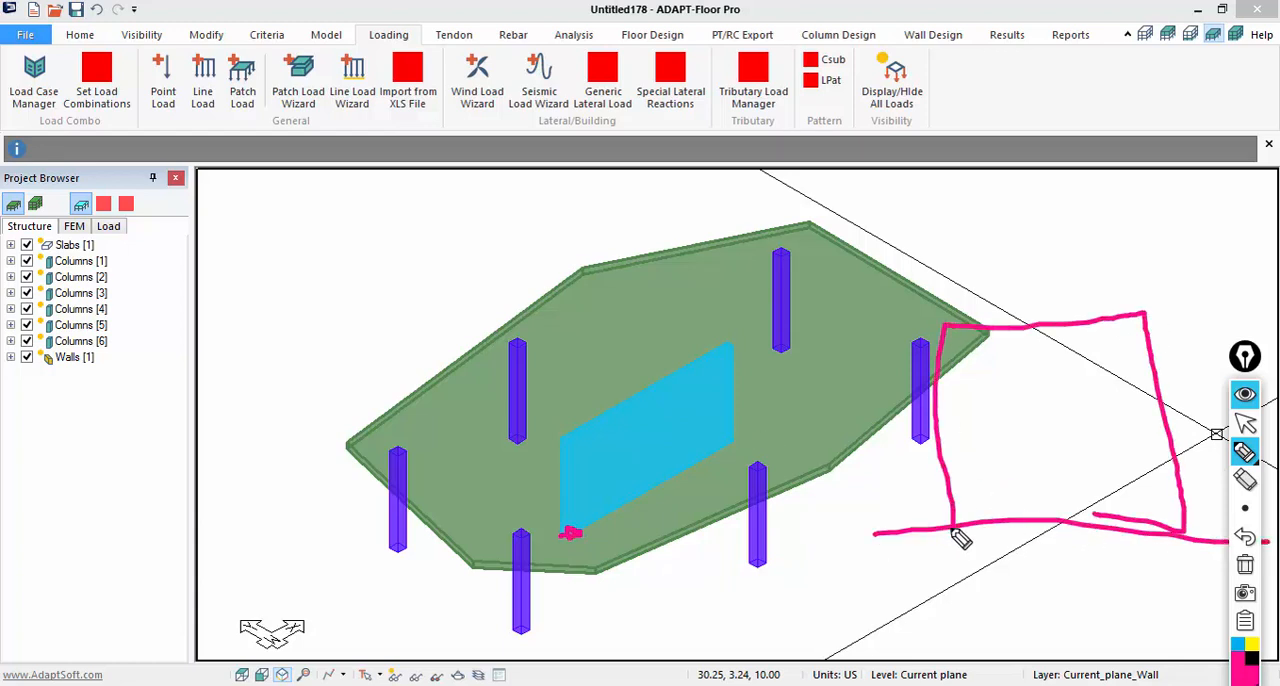
mouse_move(928, 510)
left_mouse_down()
mouse_move(971, 530)
mouse_move(952, 540)
left_mouse_up()
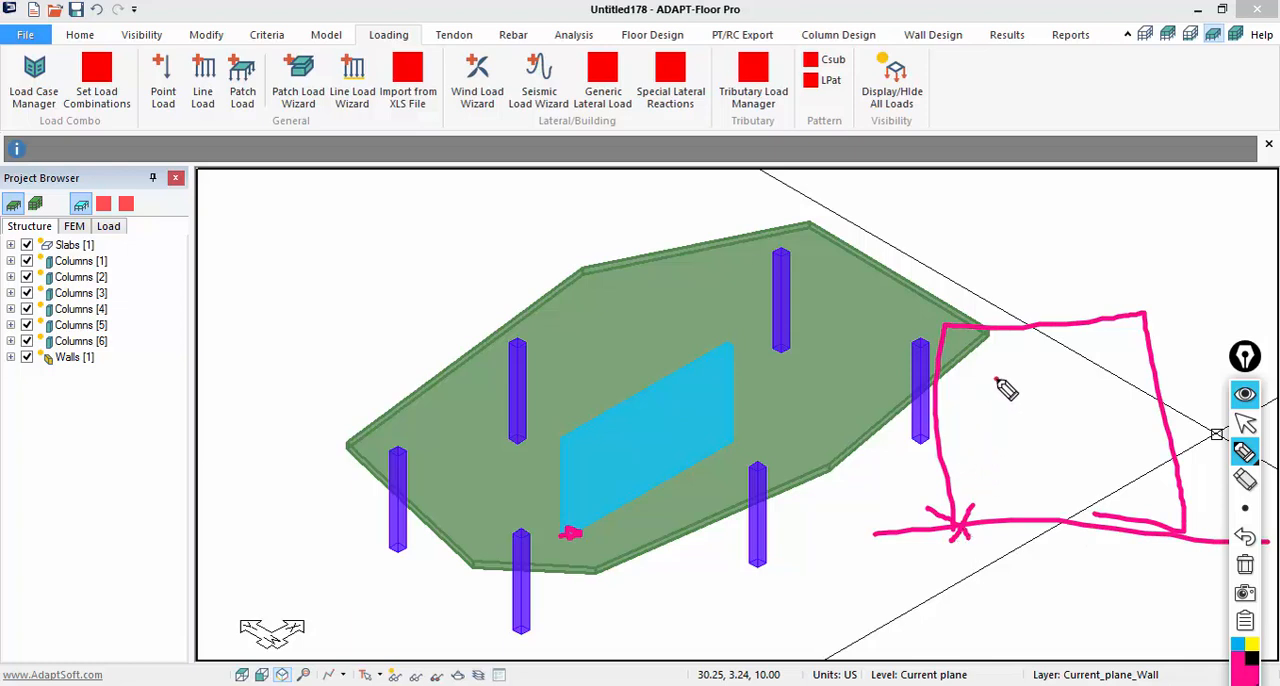
mouse_move(996, 378)
left_mouse_down()
mouse_move(998, 448)
mouse_move(1134, 457)
mouse_move(1131, 374)
mouse_move(1015, 375)
mouse_move(1109, 429)
mouse_move(1010, 442)
left_mouse_up()
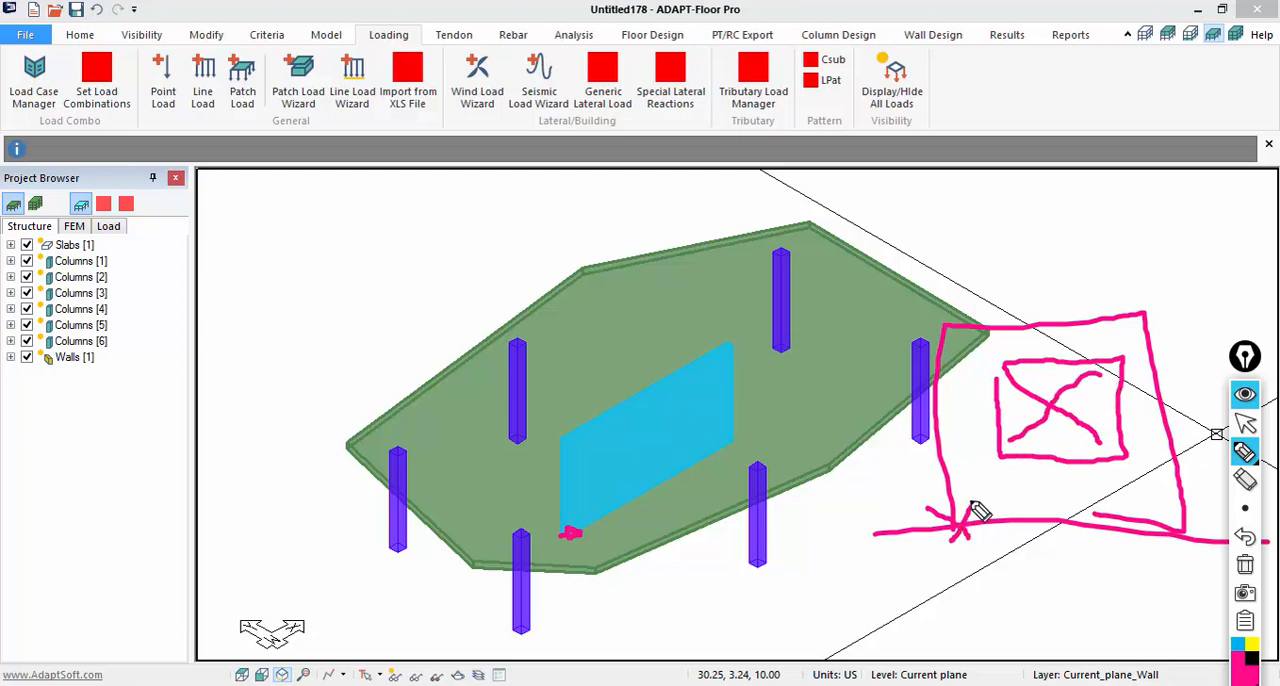
left_click_drag(996, 546, 989, 552)
left_click_drag(961, 501, 998, 490)
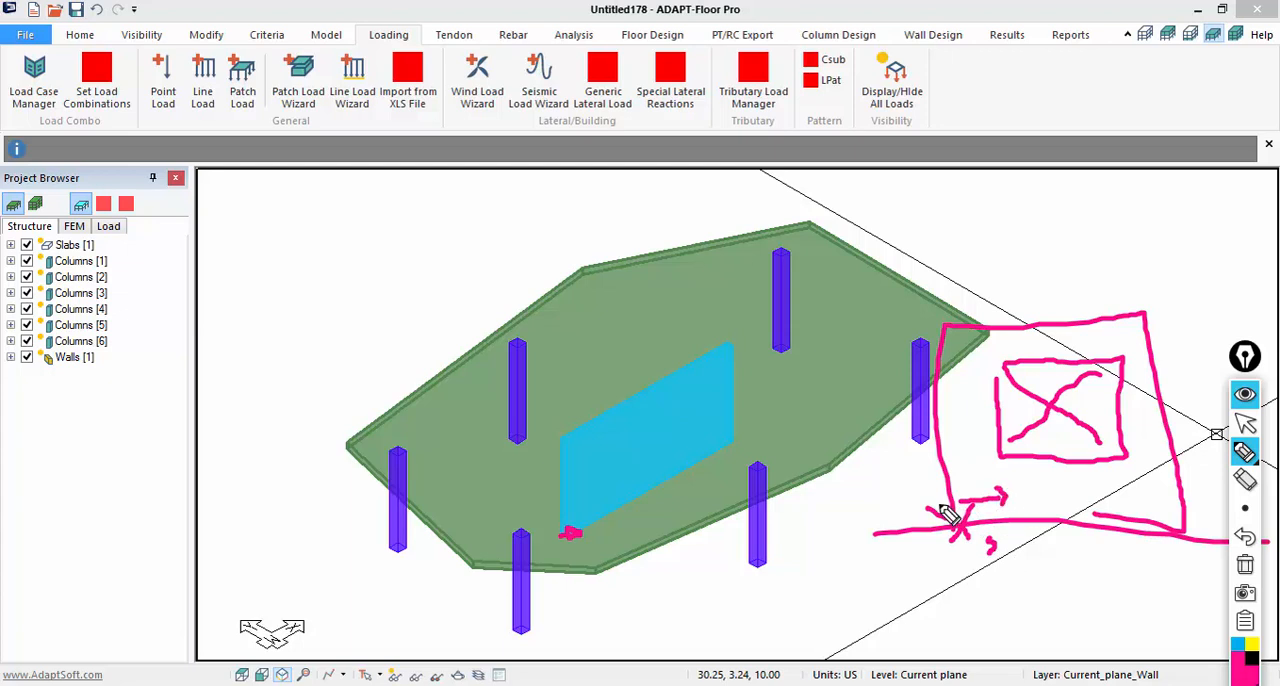
mouse_move(940, 526)
left_mouse_down()
mouse_move(940, 460)
mouse_move(950, 463)
left_mouse_up()
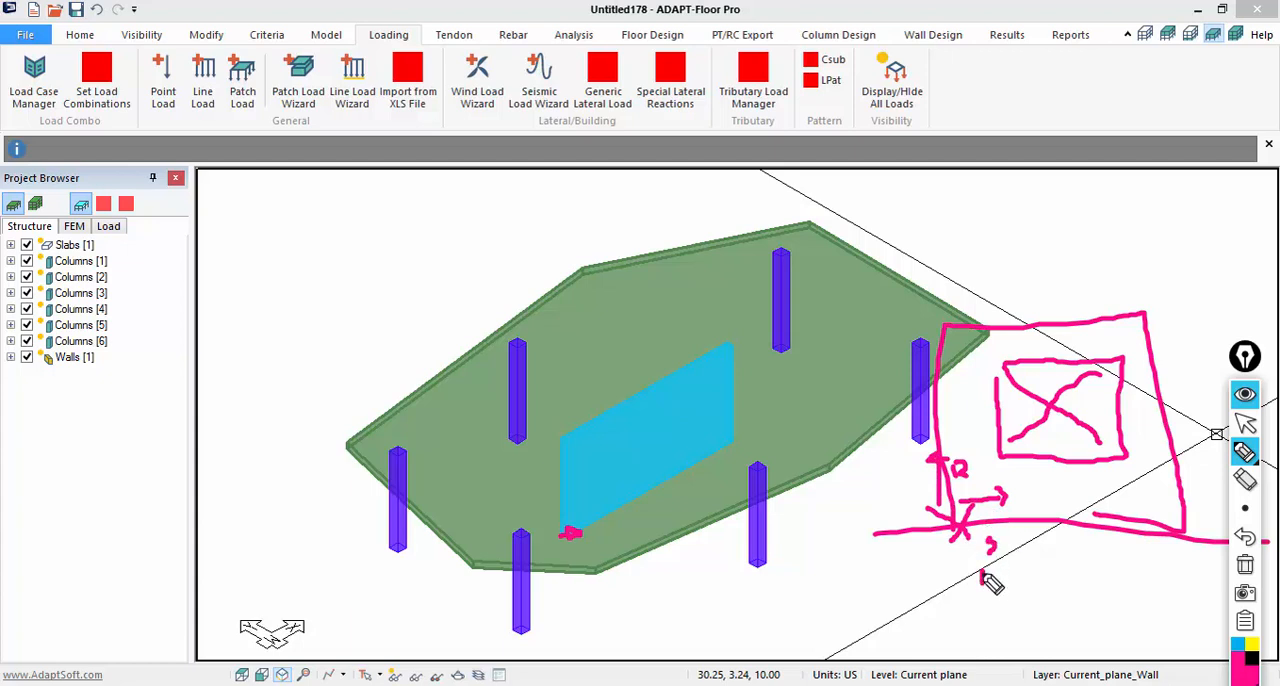
left_click_drag(995, 580, 1002, 582)
left_click_drag(972, 466, 987, 478)
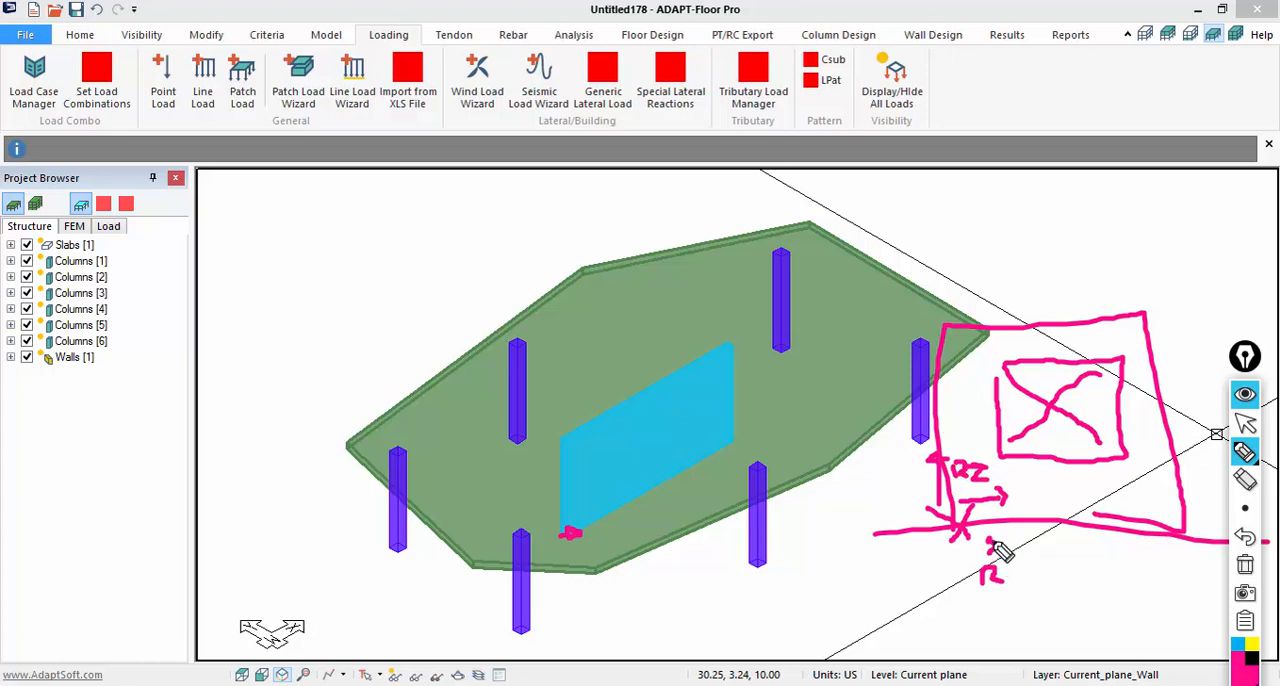
left_click_drag(988, 536, 993, 550)
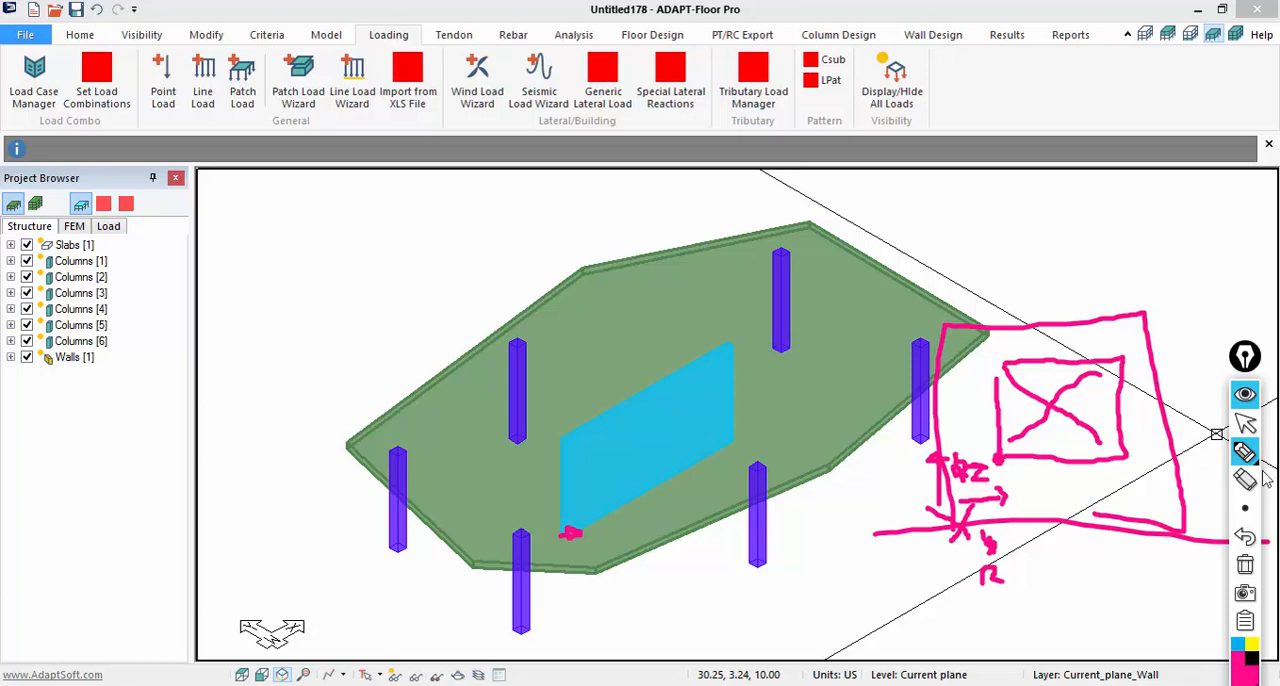
left_click(1245, 565)
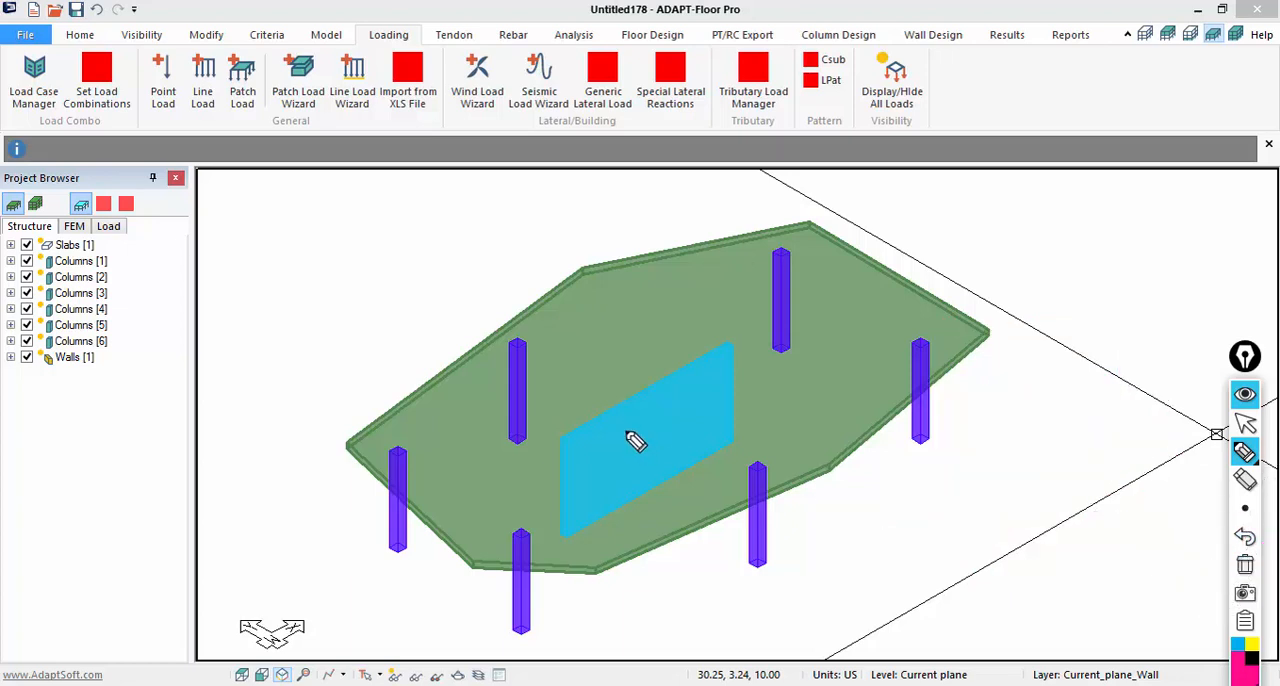
left_click(1245, 423)
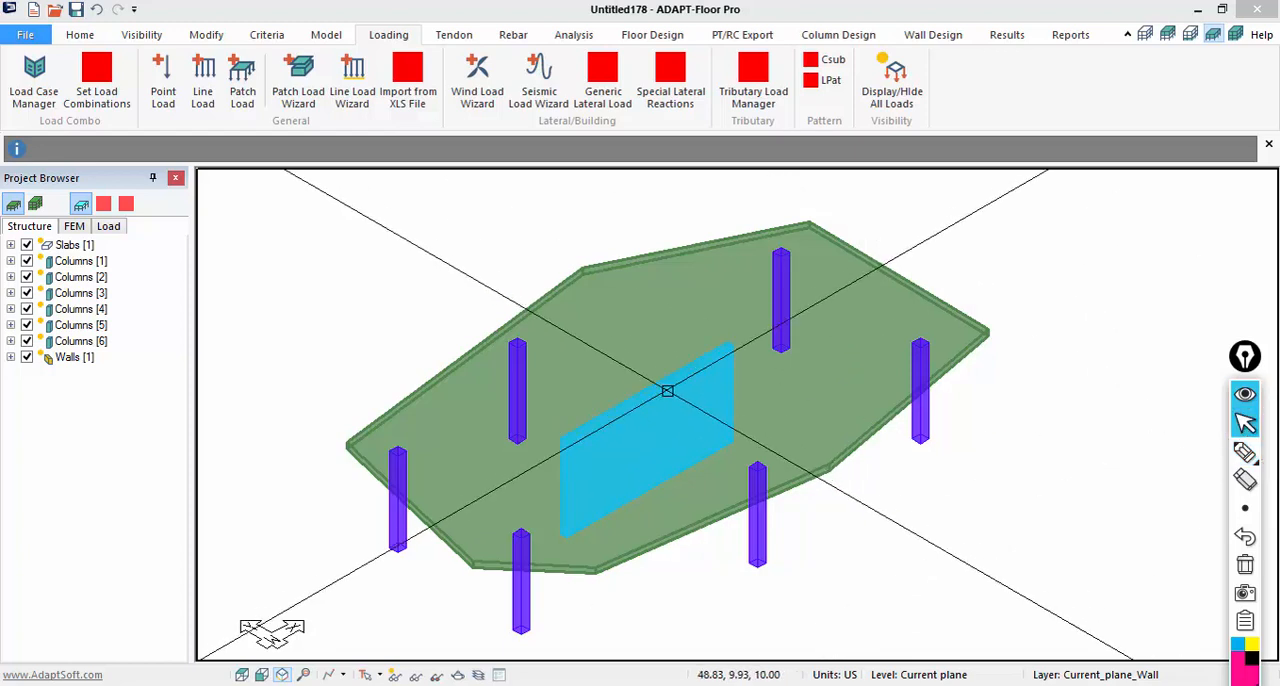
- Add an opening to the wall with s 4 ft, r 0 ft, width 10 ft and height 8 ft
double_click(648, 390)
left_click(100, 74)
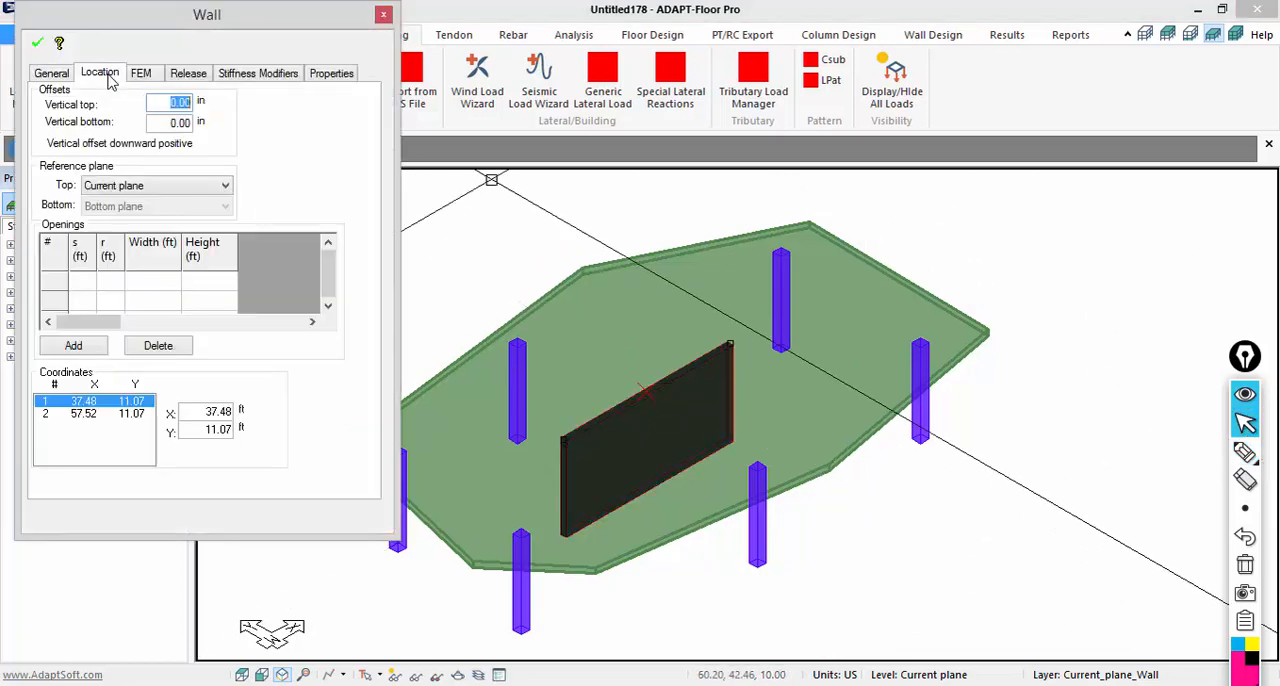
left_click(73, 345)
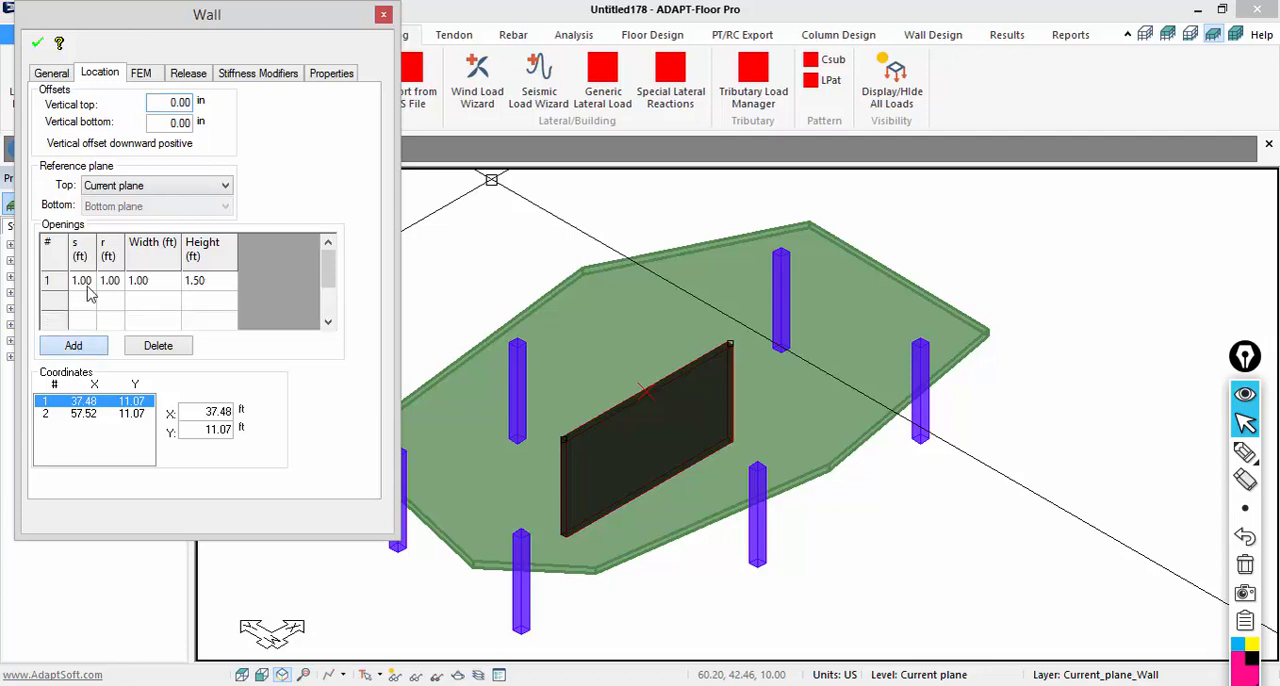
left_click(86, 283)
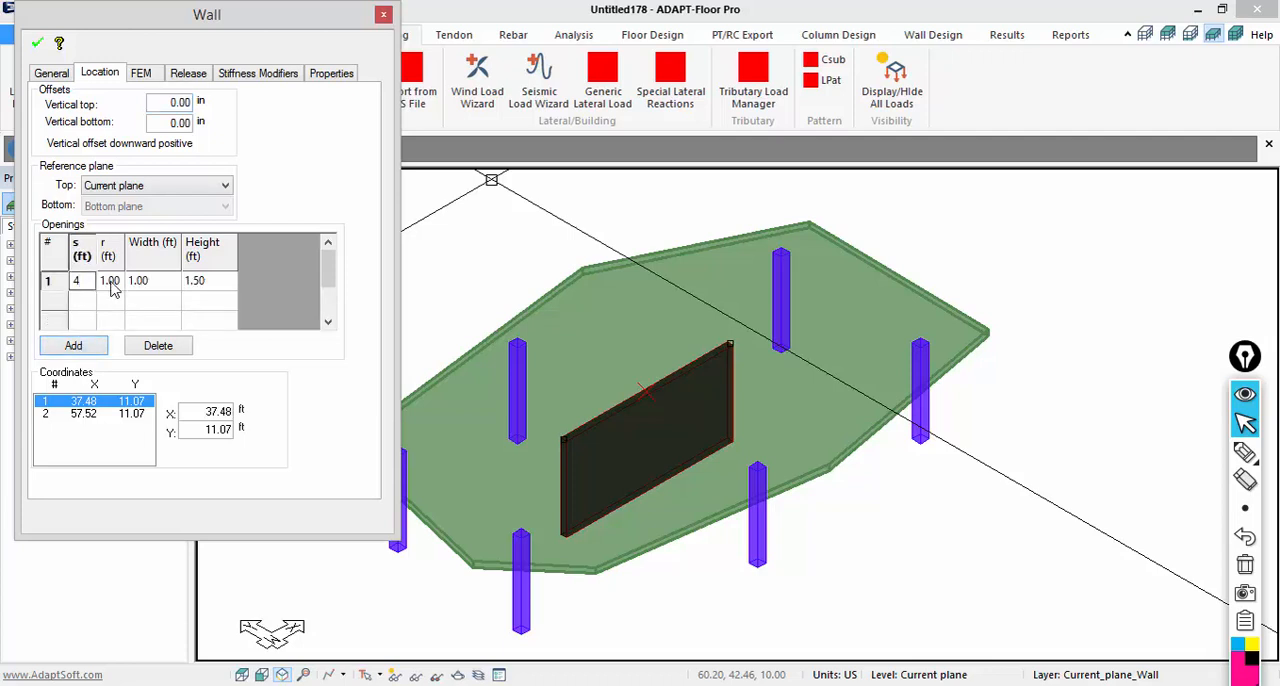
left_click(111, 283)
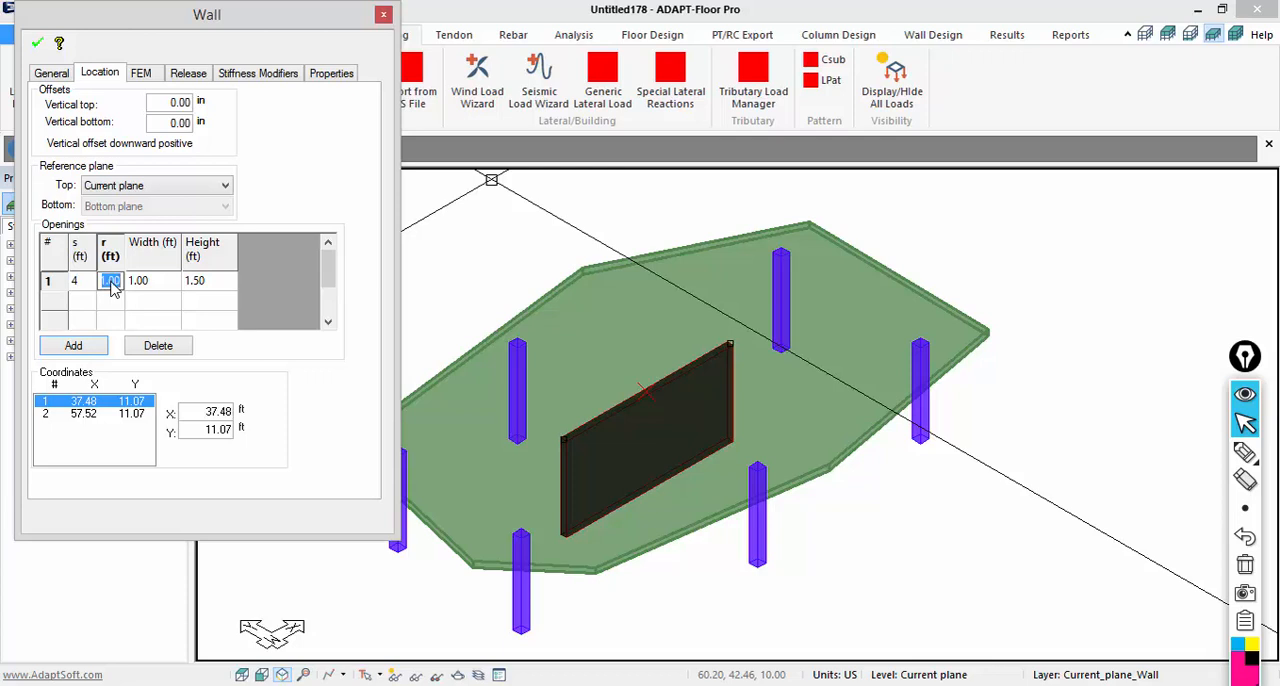
left_click(138, 284)
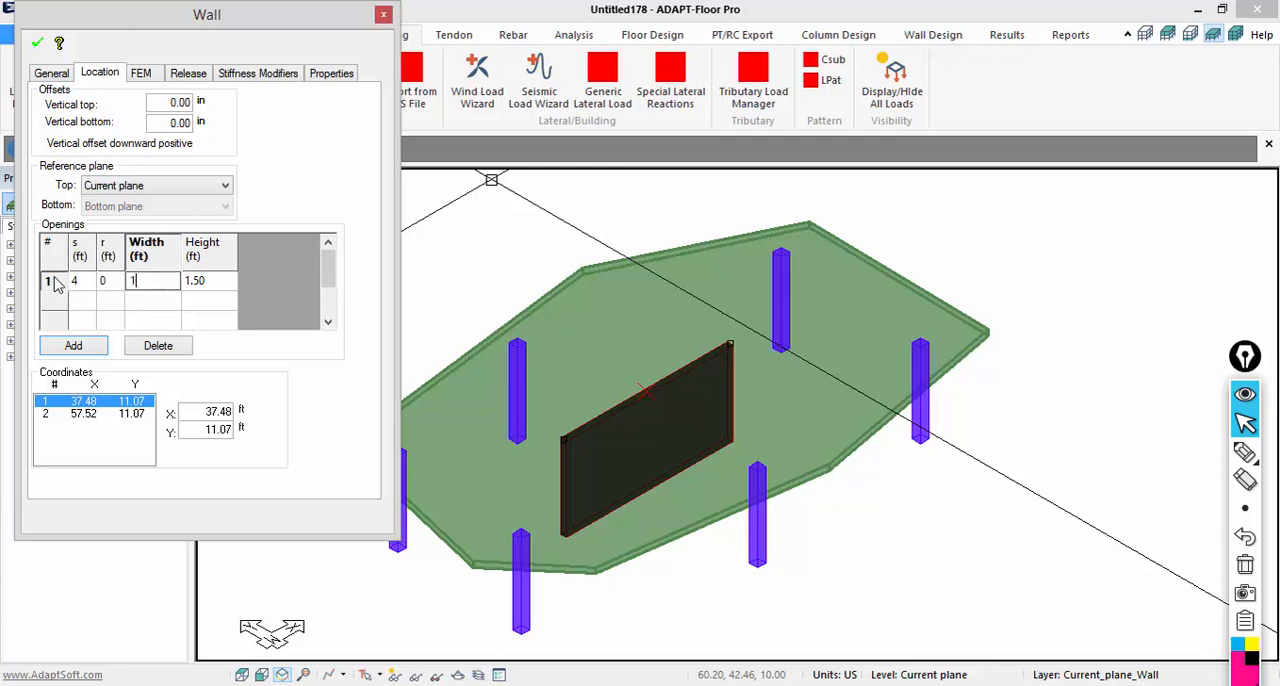
left_click(218, 284)
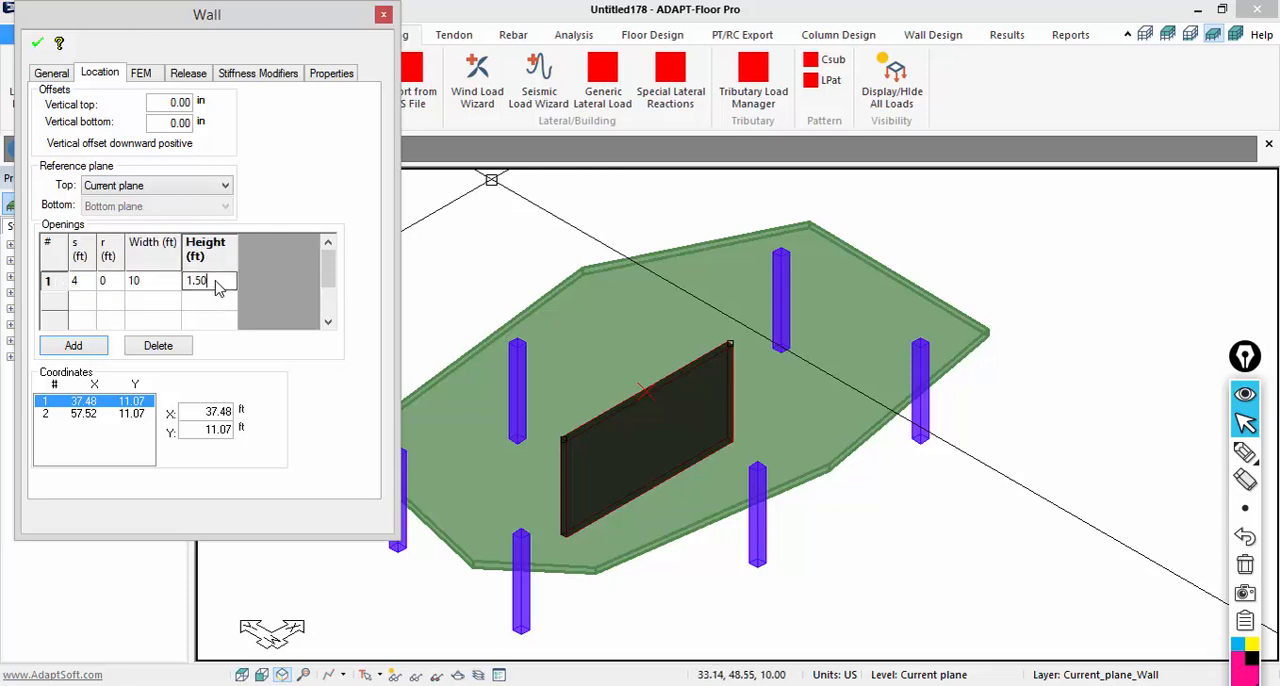
left_click_drag(215, 281, 159, 284)
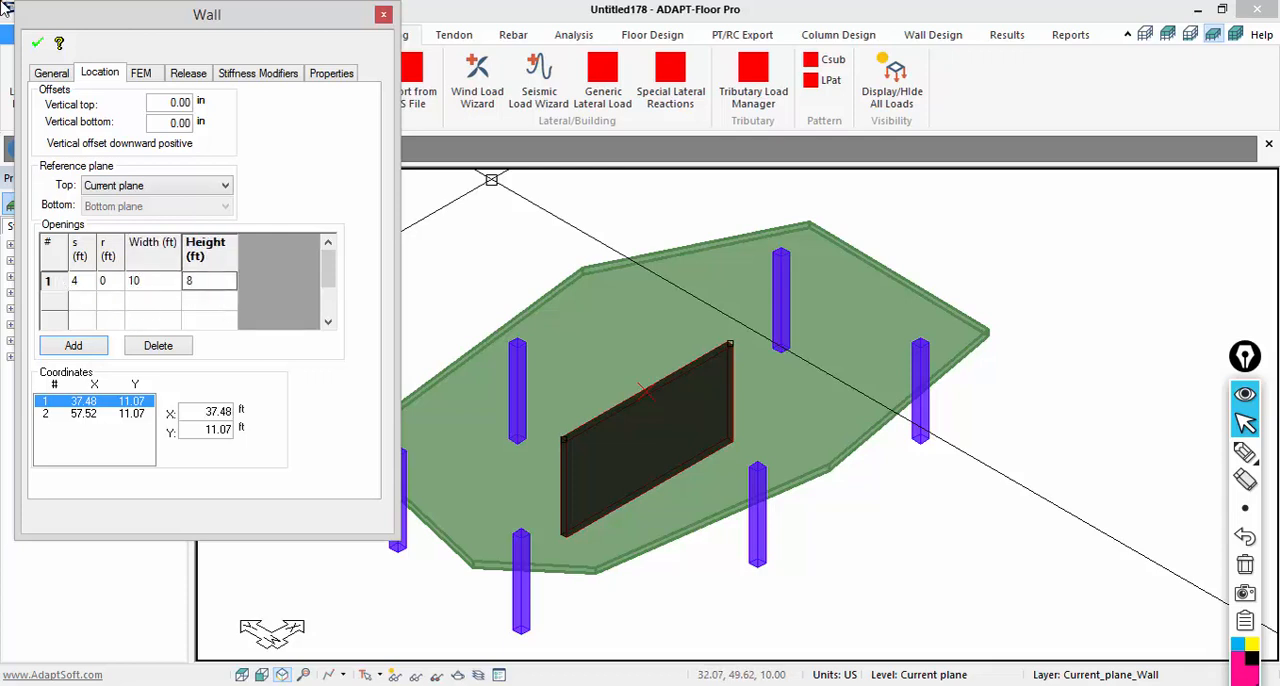
key("Tab")
left_click(50, 74)
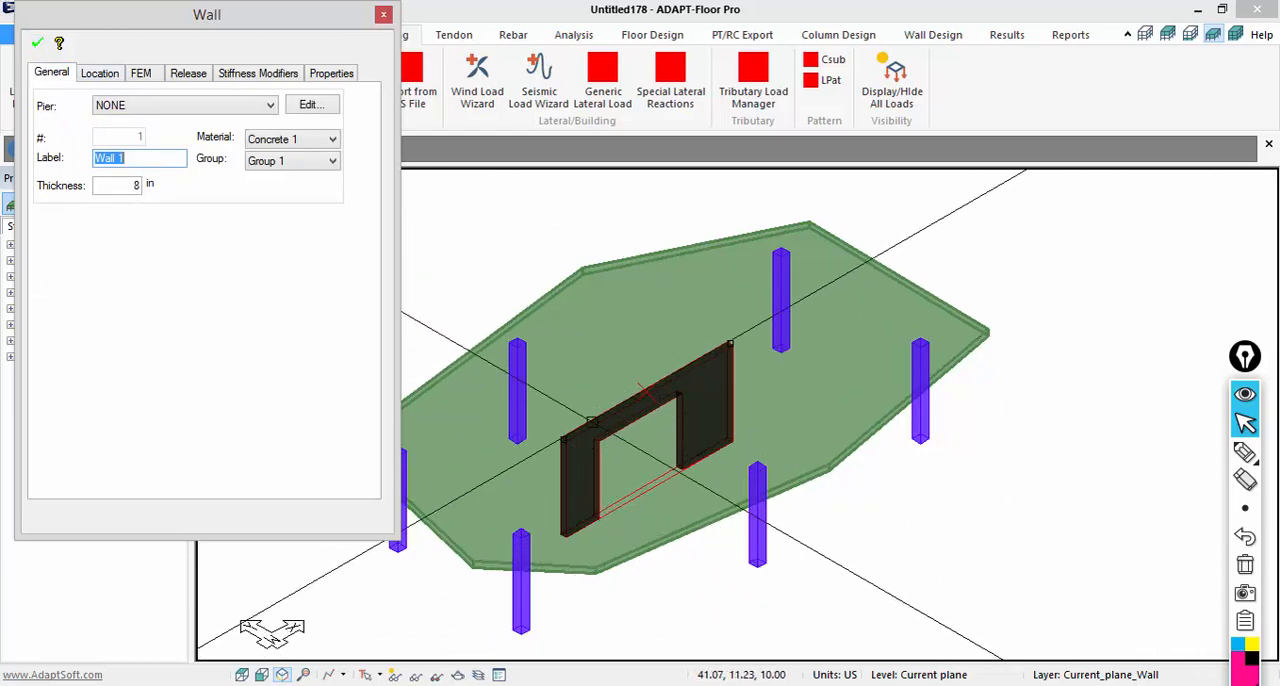
left_click(383, 14)
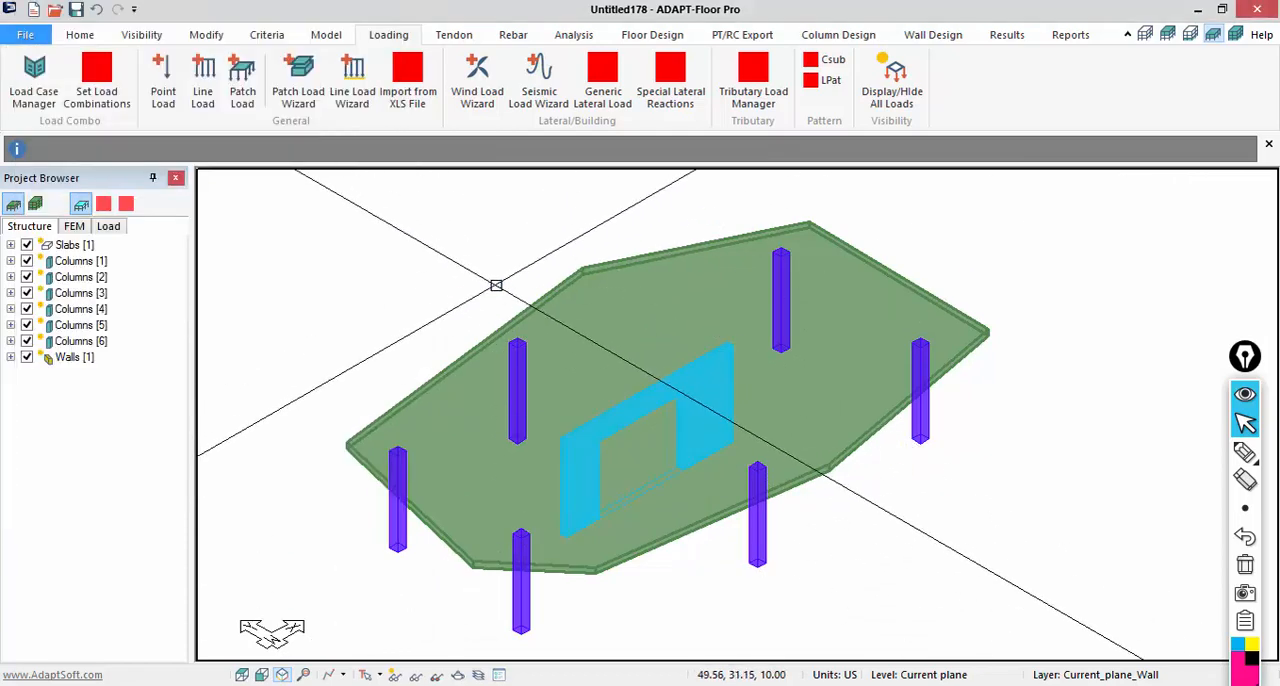
- Select the slab, all columns and the wall, and copy them through the reference planes with 15 copies at a distance of 10 ft
scroll(534, 318, "down", 1)
scroll(560, 380, "down", 1)
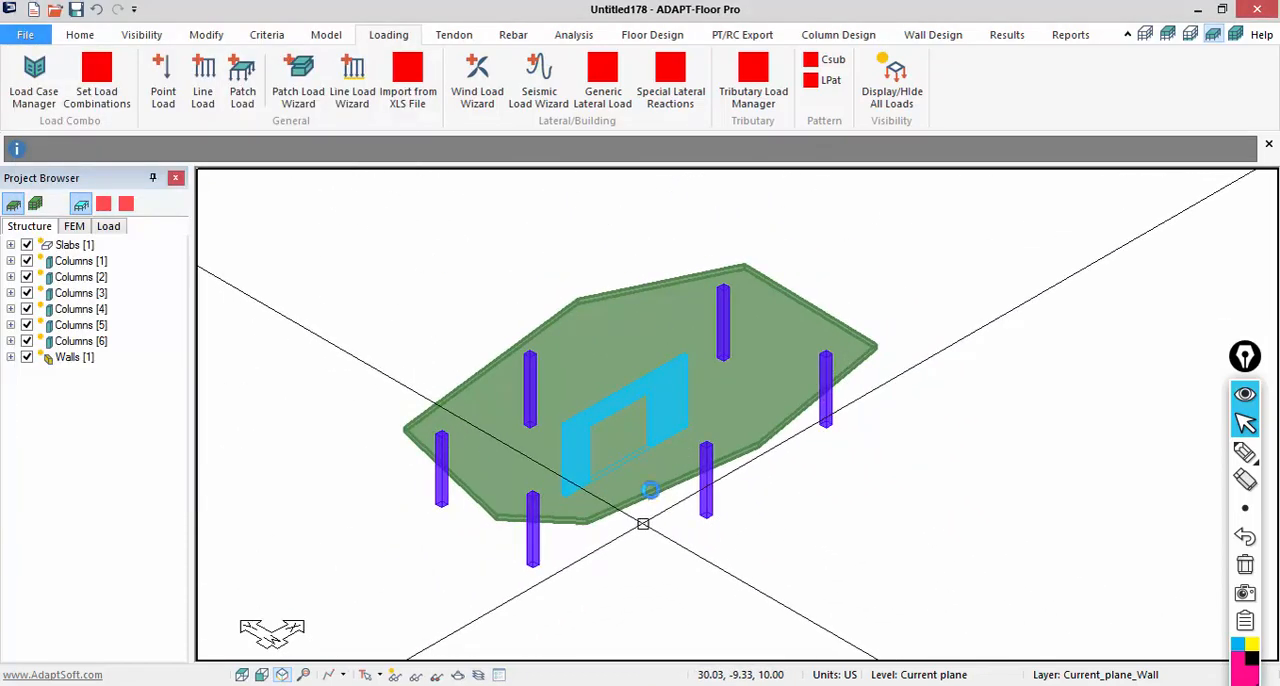
scroll(700, 525, "down", 1)
left_click_drag(900, 594, 369, 259)
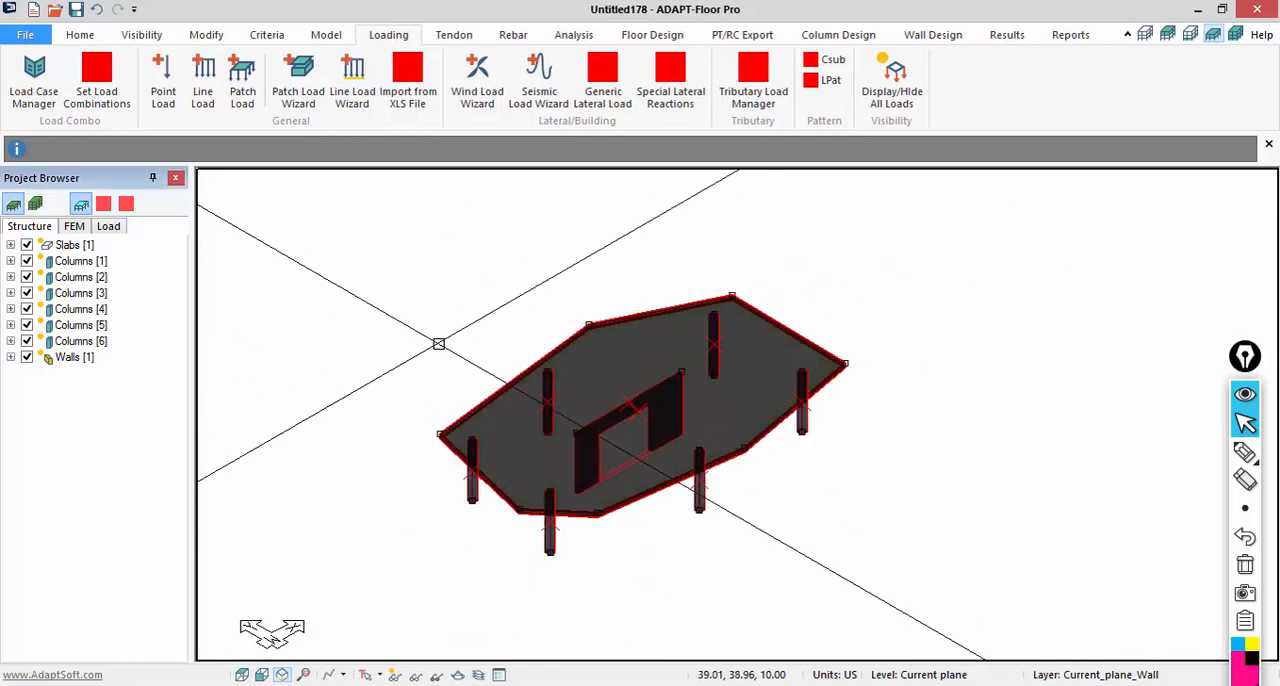
left_click(206, 34)
left_click(633, 90)
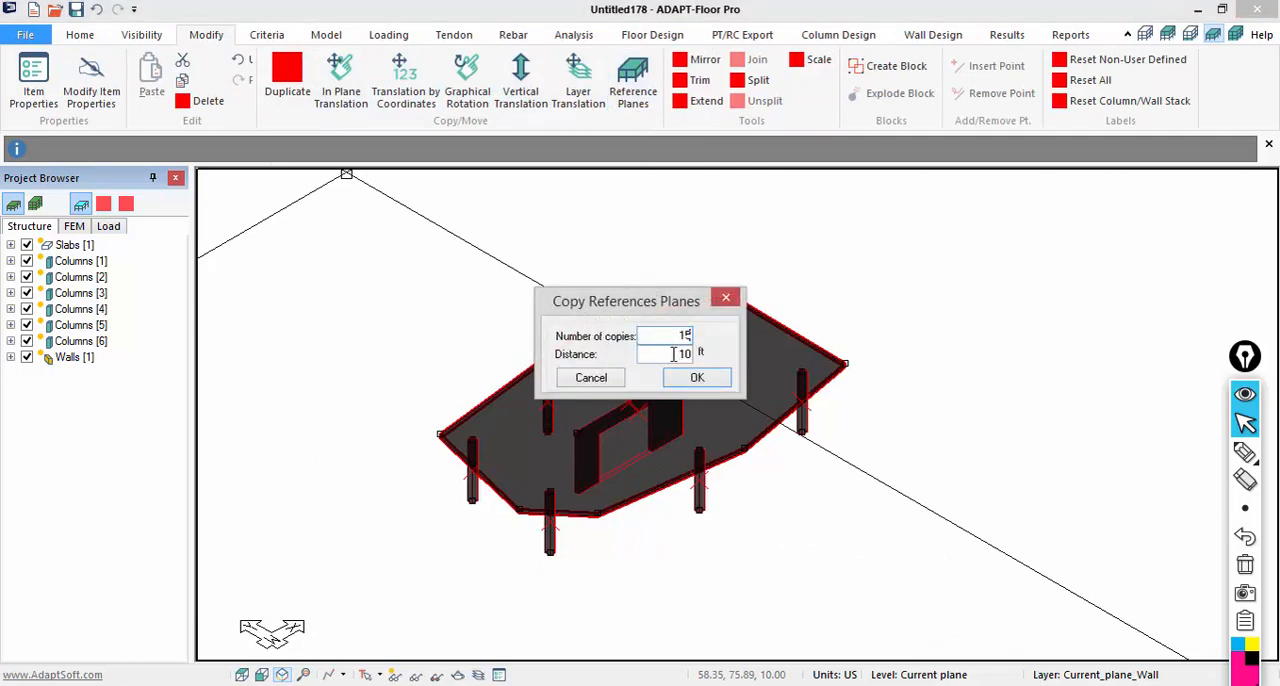
left_click(694, 378)
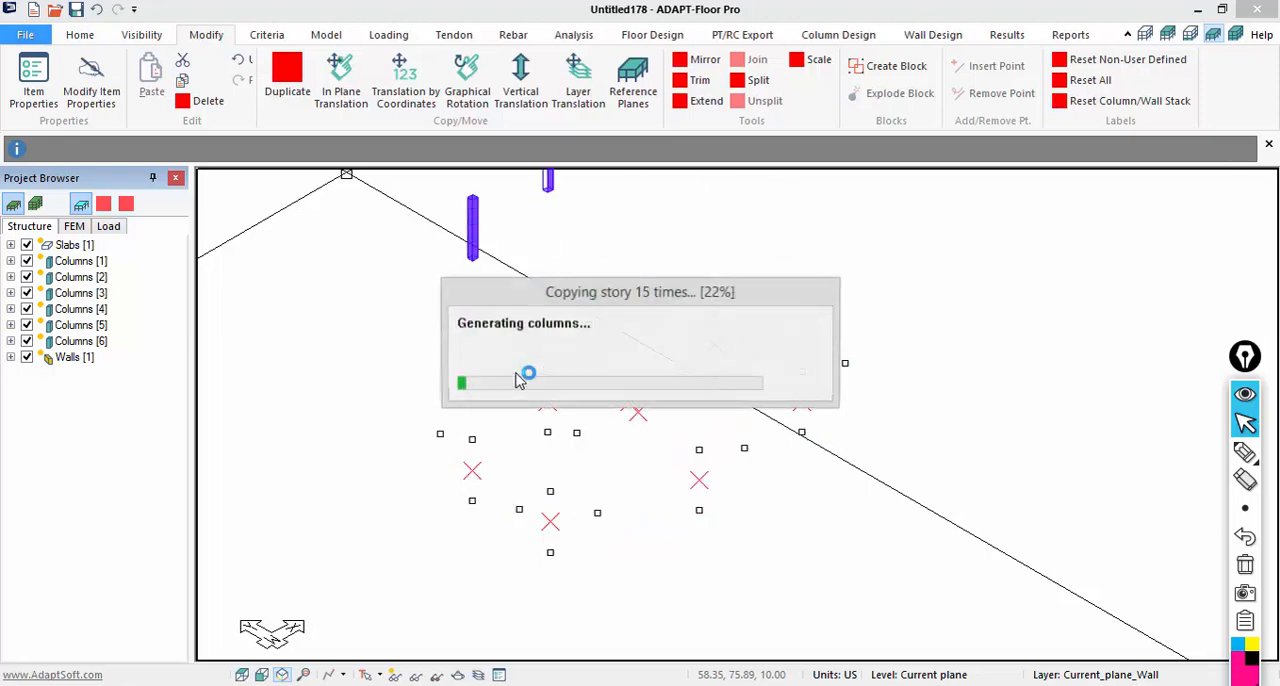
- Switch the model display from the single level to all levels so the whole tower is shown
scroll(694, 583, "down", 5)
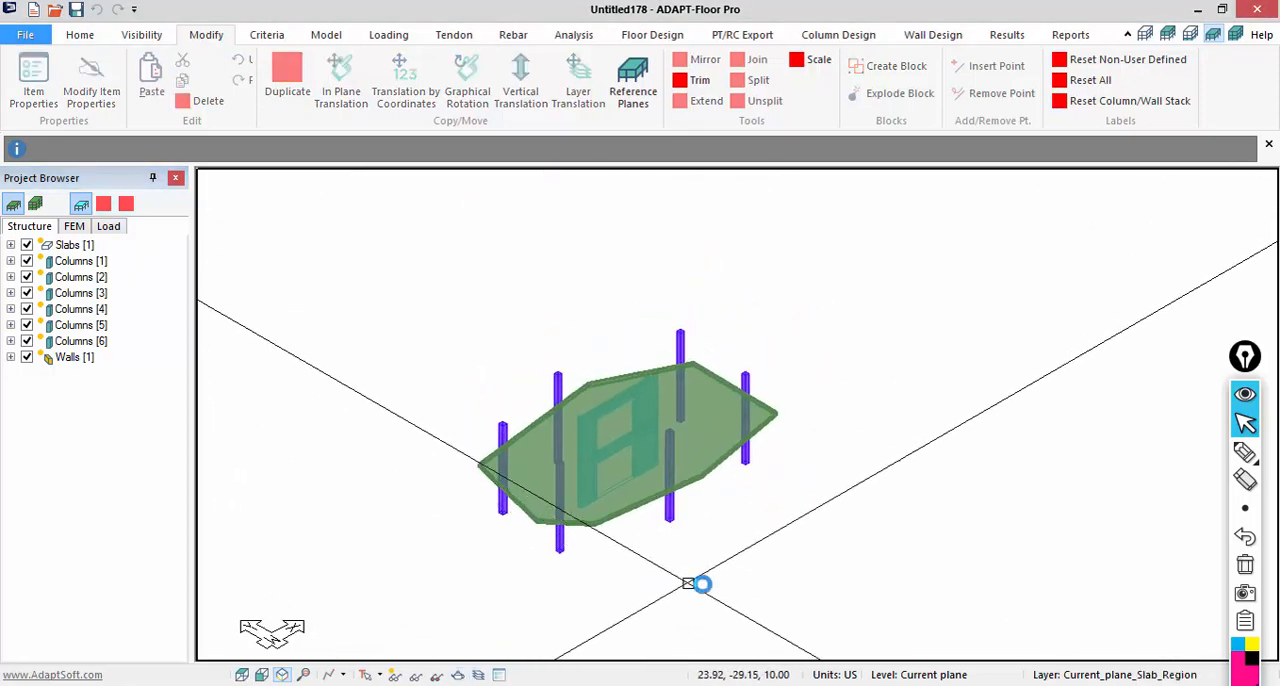
left_click(1236, 40)
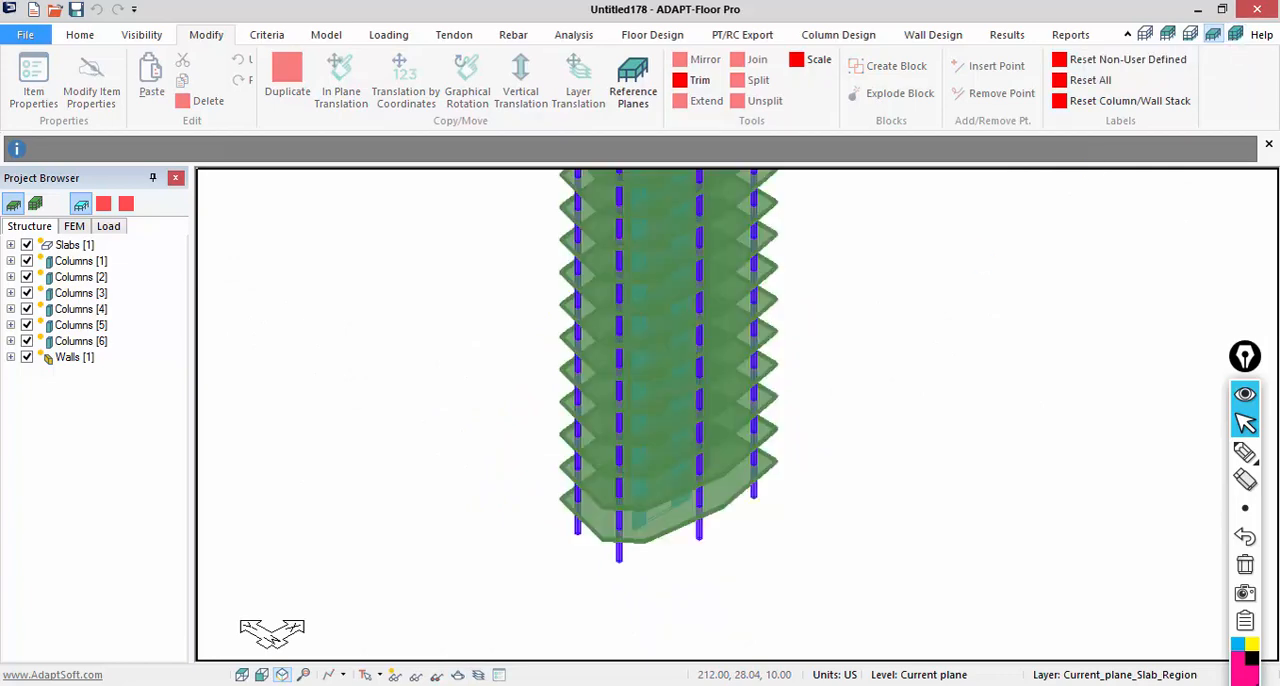
scroll(706, 338, "up", 3)
scroll(706, 338, "down", 3)
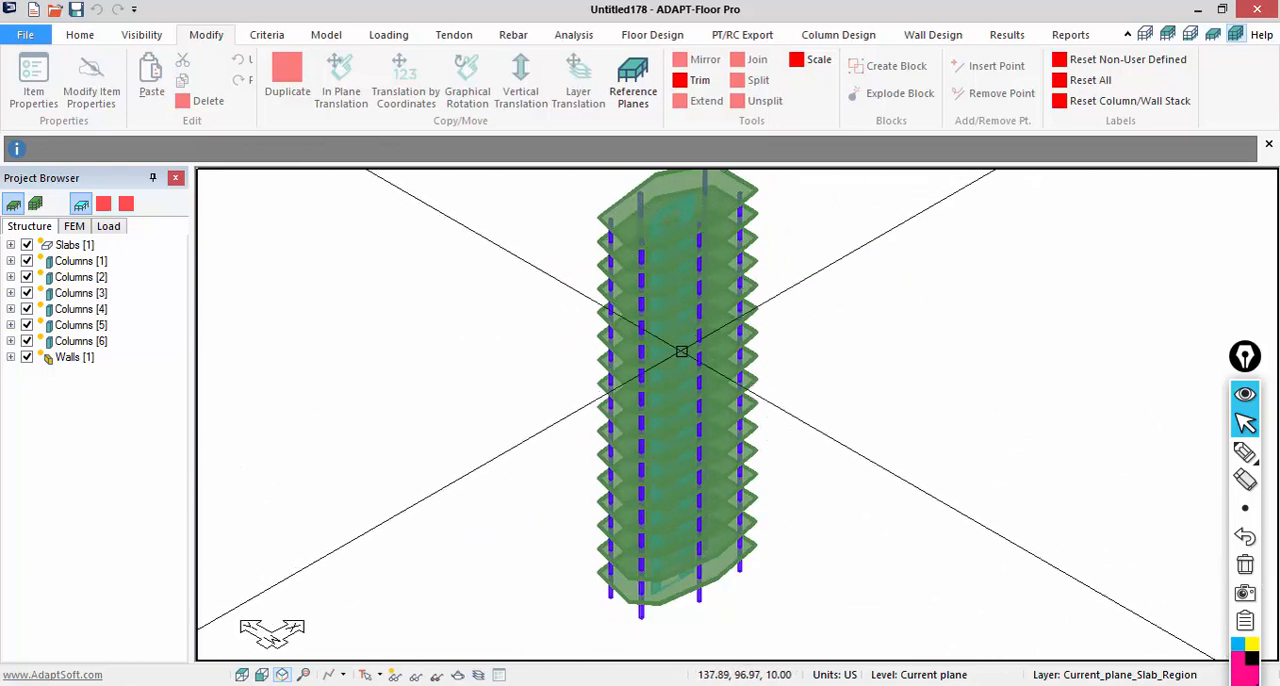
middle_click_drag(697, 526, 680, 562)
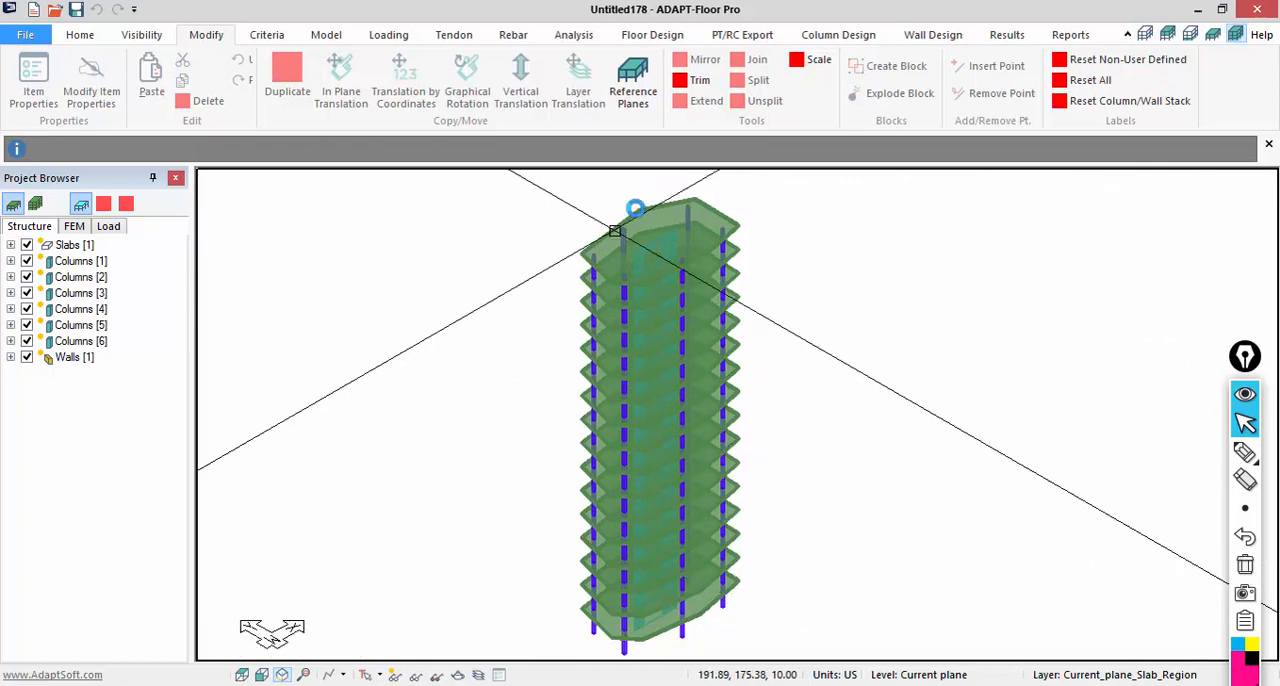
scroll(635, 208, "down", 1)
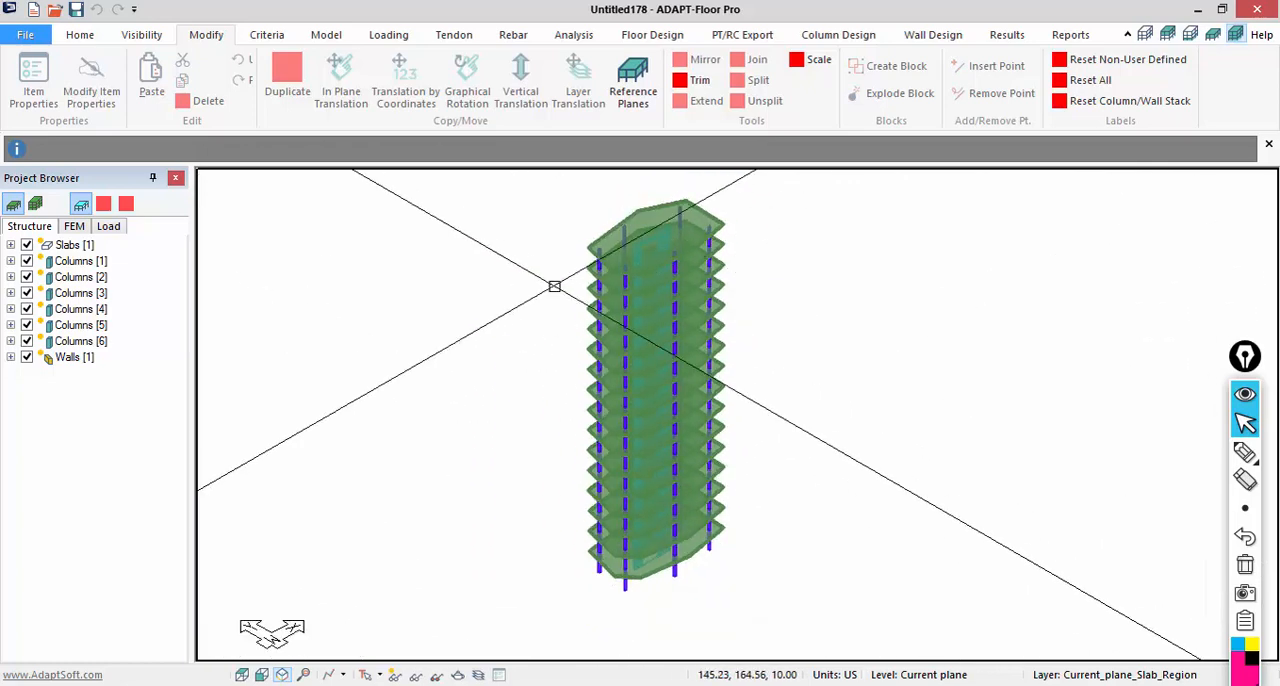
- Render the tower as a solid 3D model, orbit around it to examine the wall openings, and close the rendering
left_click(150, 37)
left_click(28, 75)
left_click_drag(640, 646, 824, 495)
left_click(1257, 10)
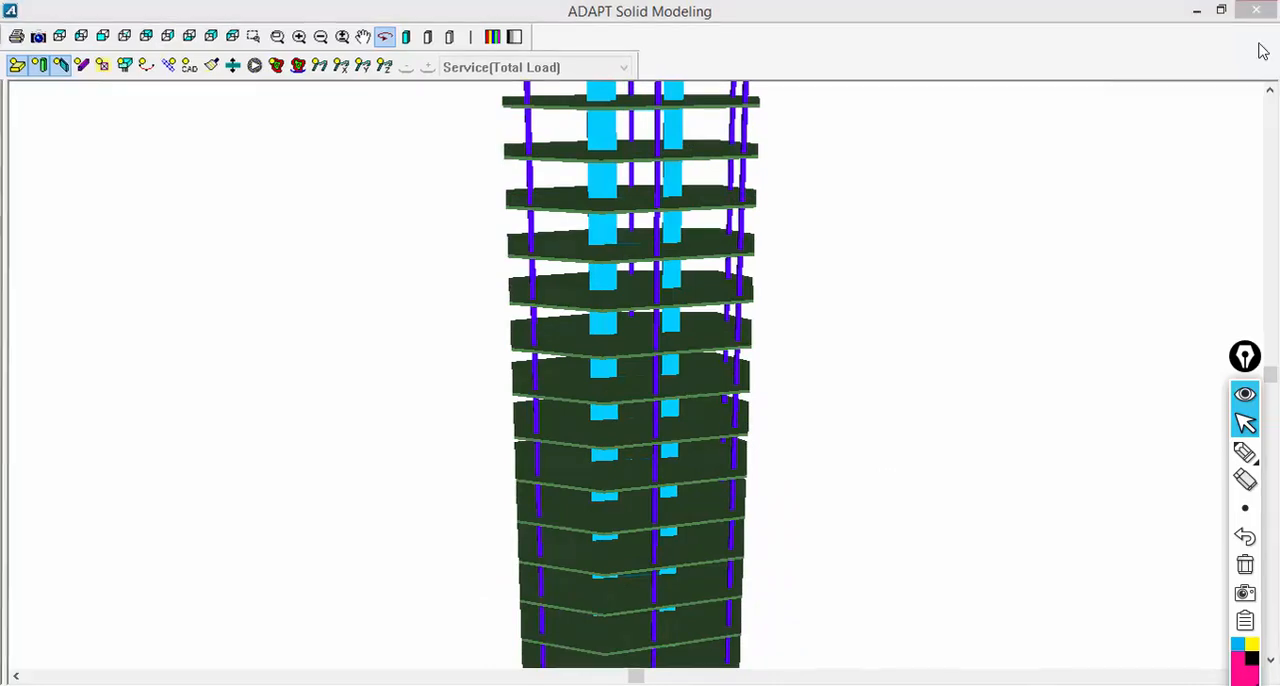
scroll(640, 610, "up", 1)
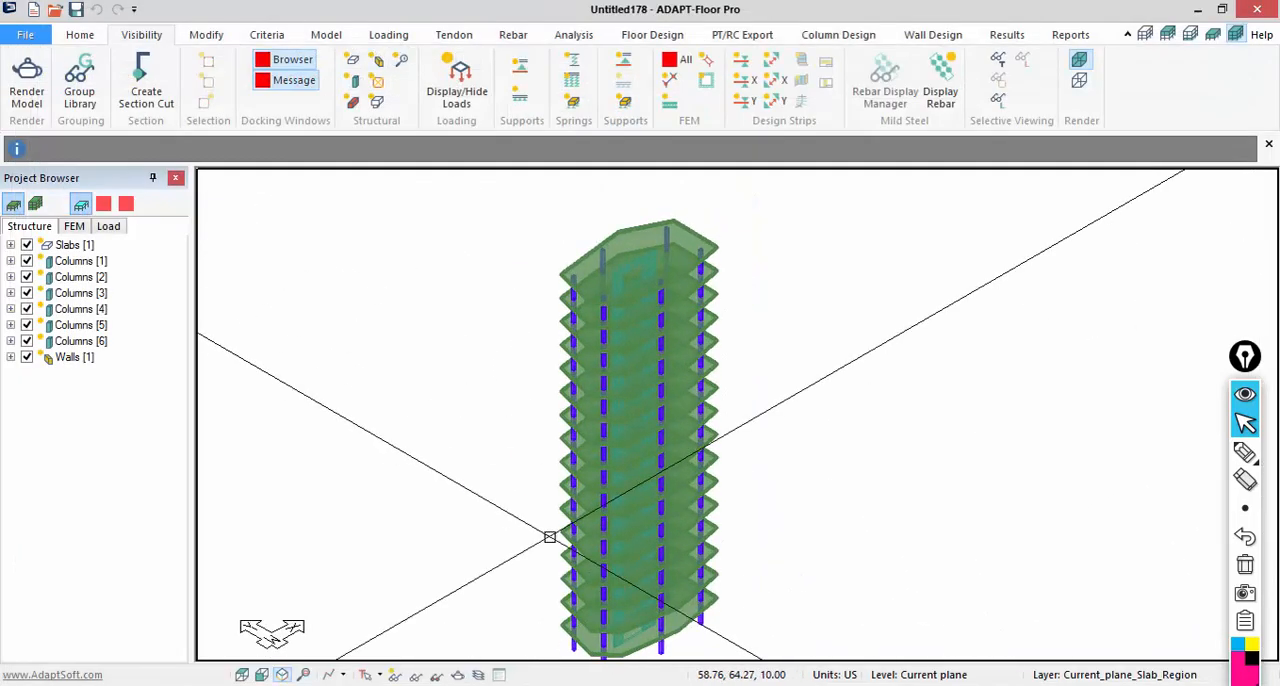
middle_click_drag(580, 483, 583, 459)
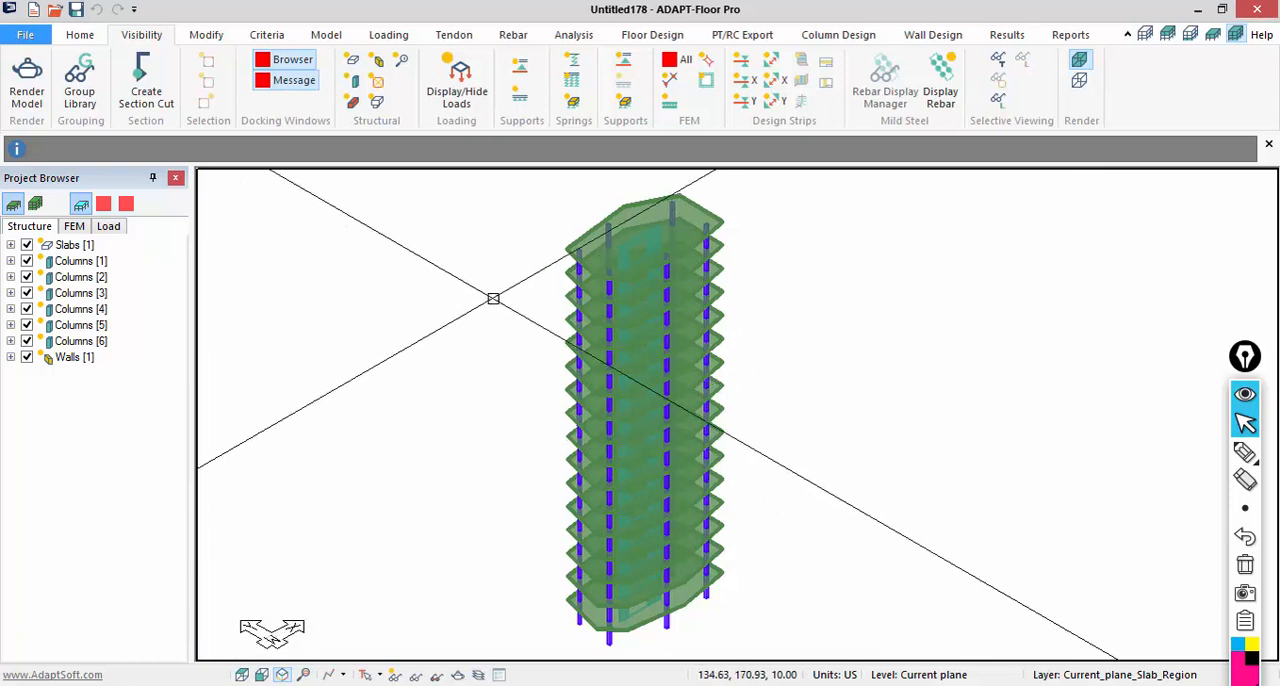
- Create seismic load case EQX to ASCE 7-10 with spectral acceleration S1 of 2 and response modification factor R of 3
left_click(366, 37)
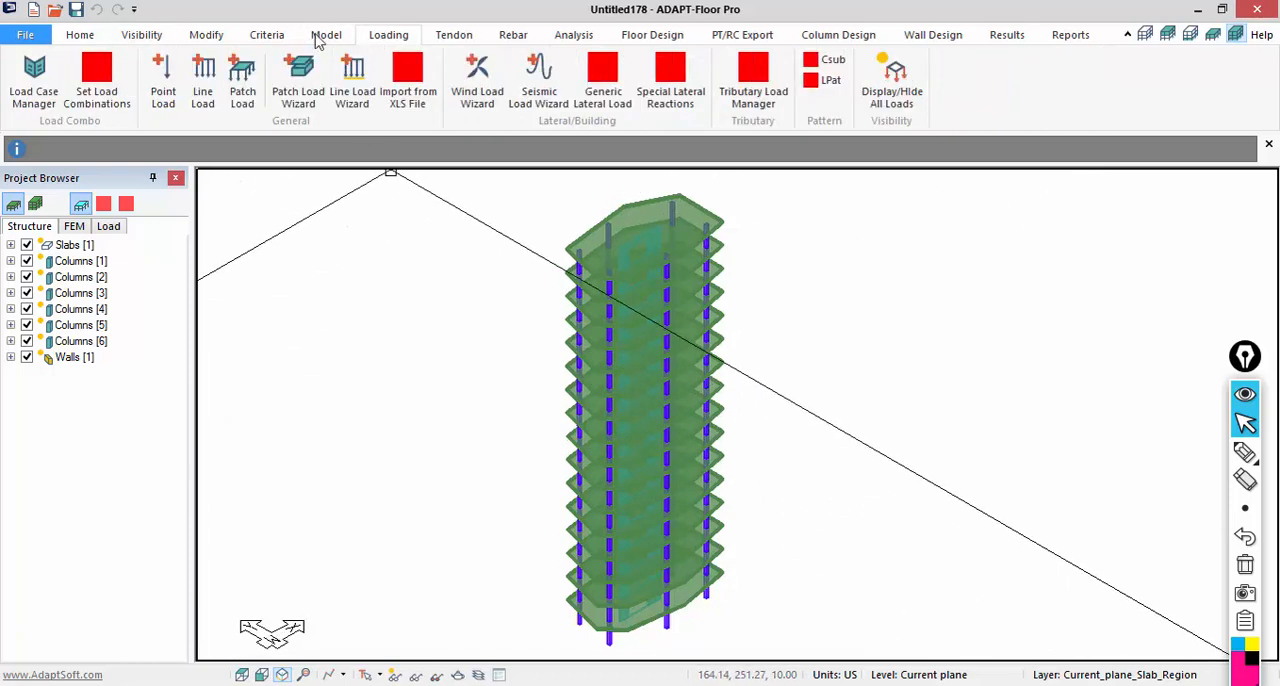
left_click(538, 92)
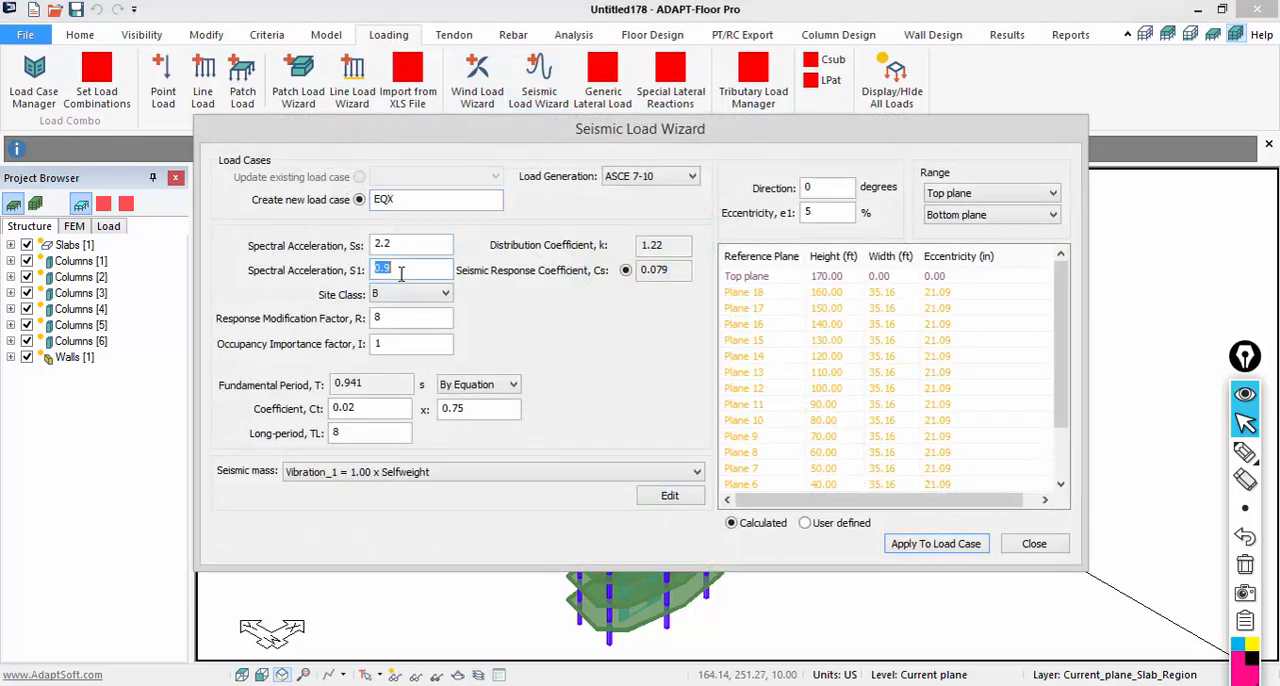
type("2")
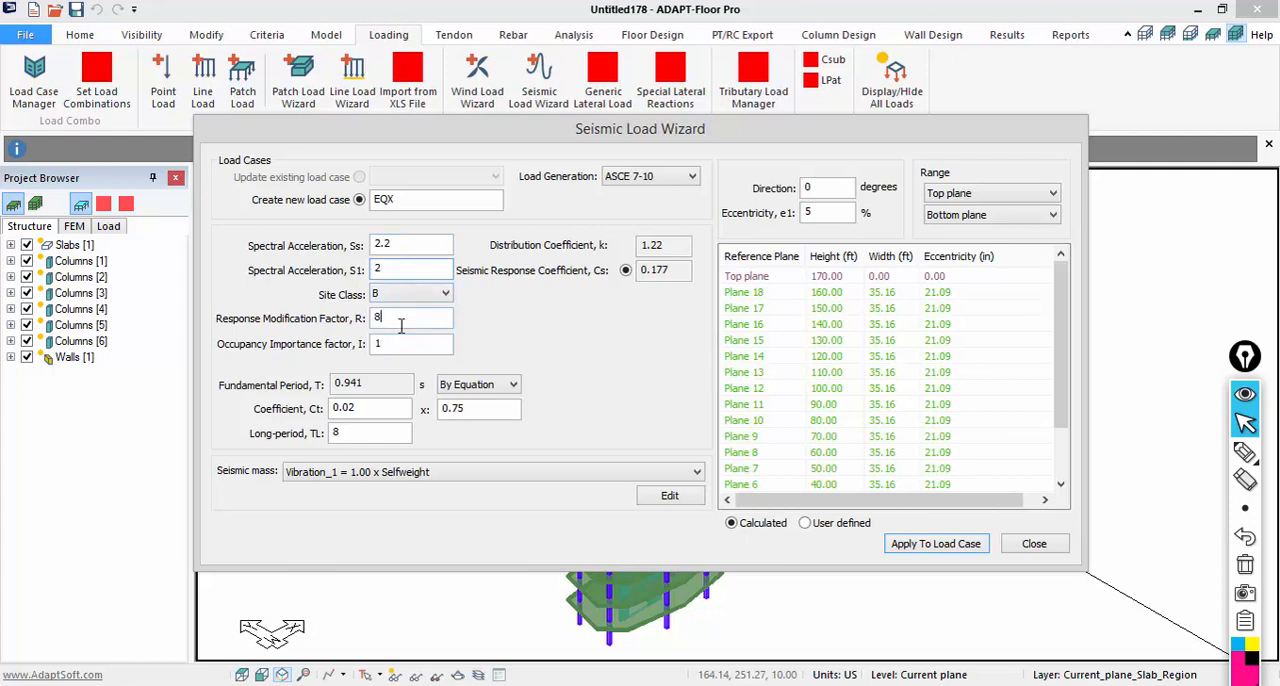
left_click(904, 545)
left_click(1025, 546)
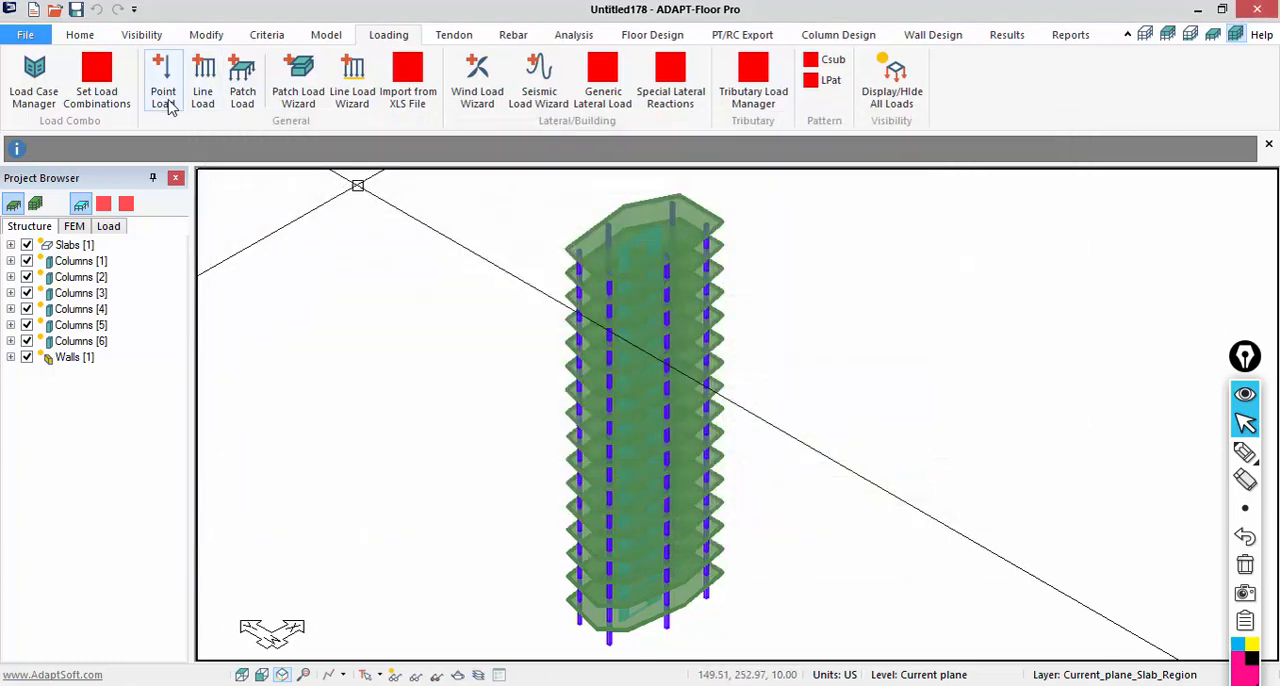
- Add the EQX load case with a factor of 1 to the Strength(Dead and Live) load combination
left_click(95, 91)
left_click(285, 312)
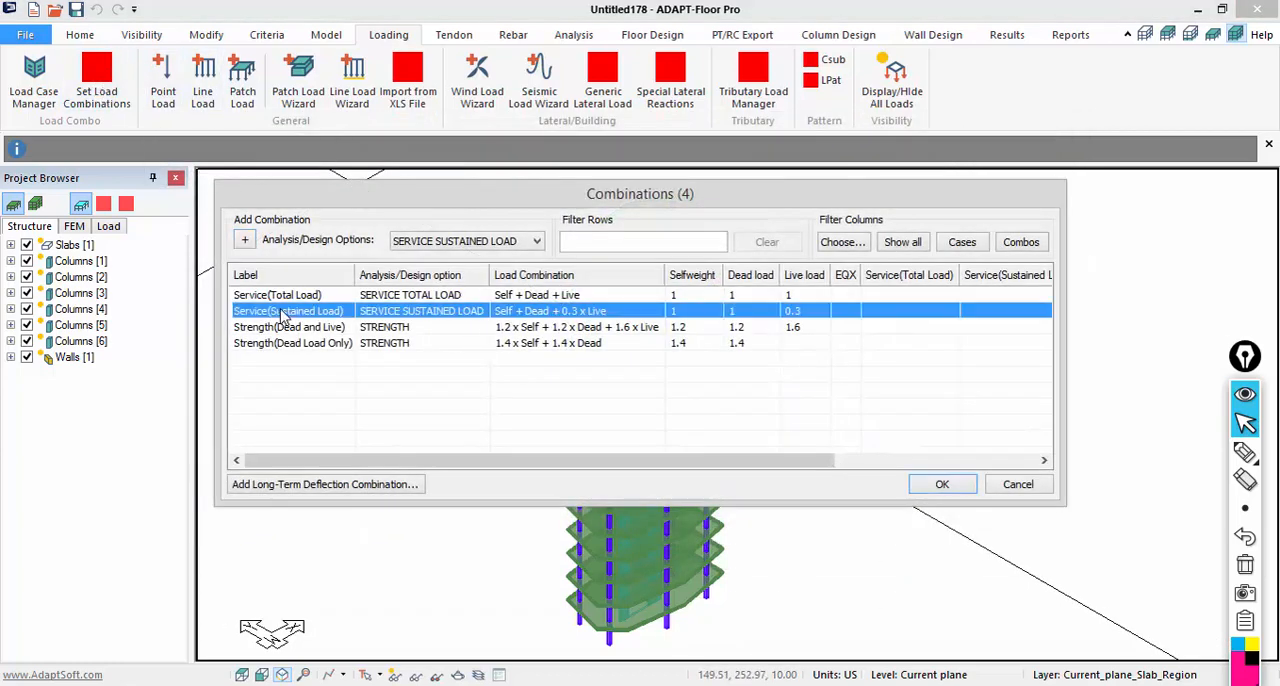
left_click(281, 327)
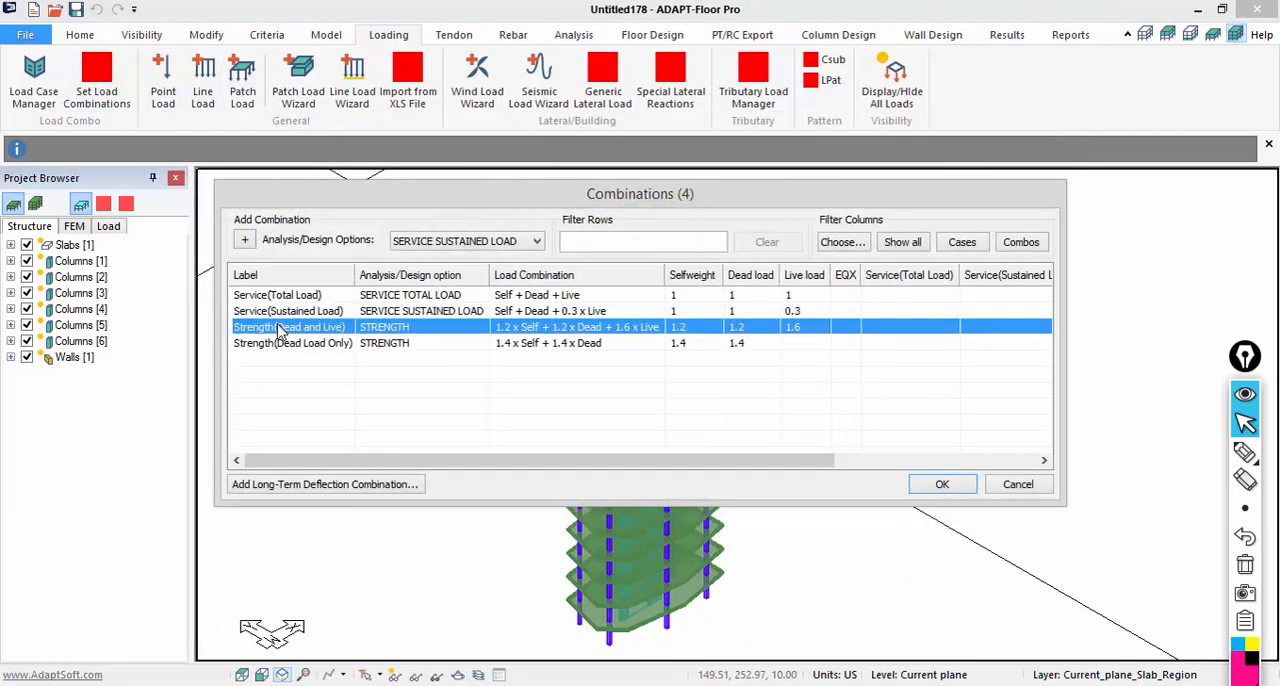
left_click(840, 327)
type("1")
left_click(843, 350)
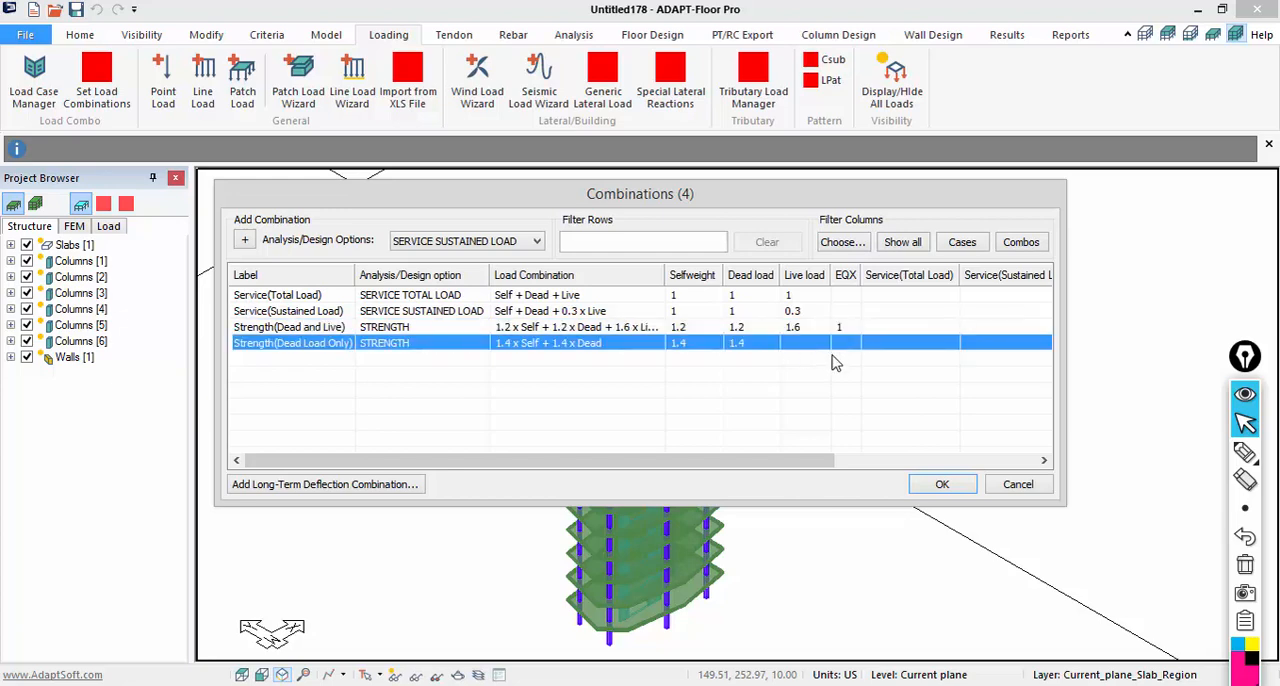
left_click(948, 488)
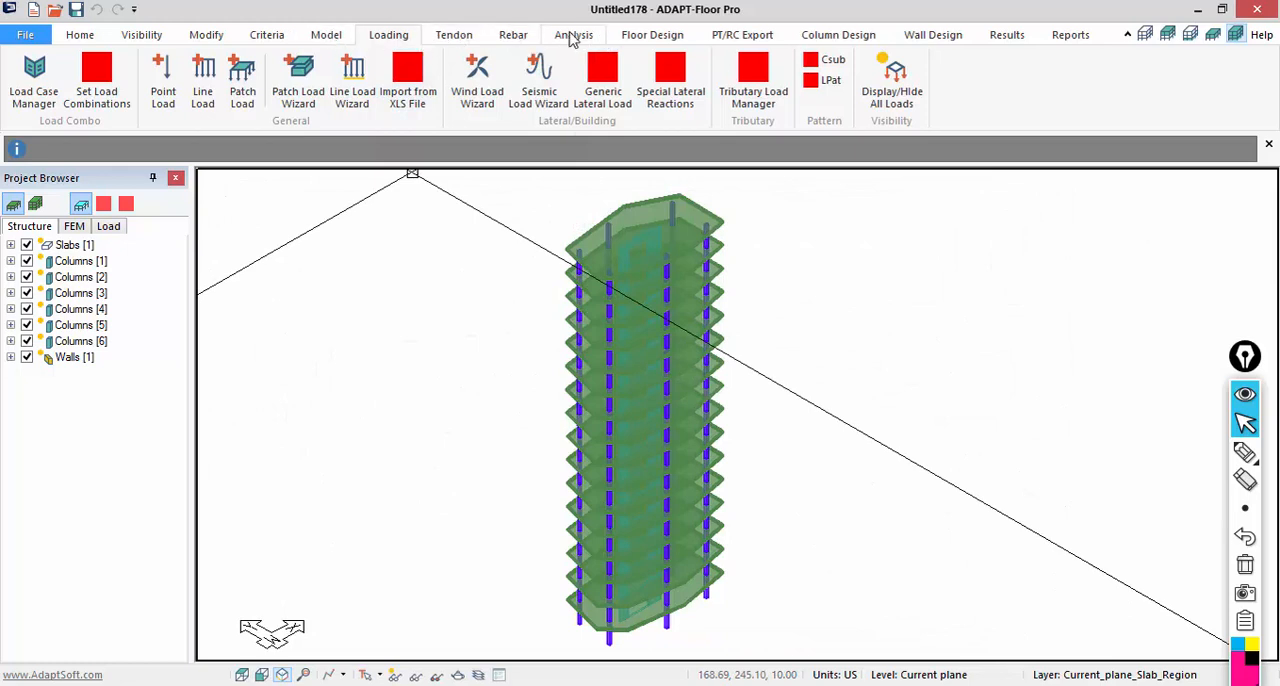
- Generate the automatic mesh with a 3 ft cell size and automatic node shifting within 1.5 ft
left_click(573, 35)
left_click(40, 95)
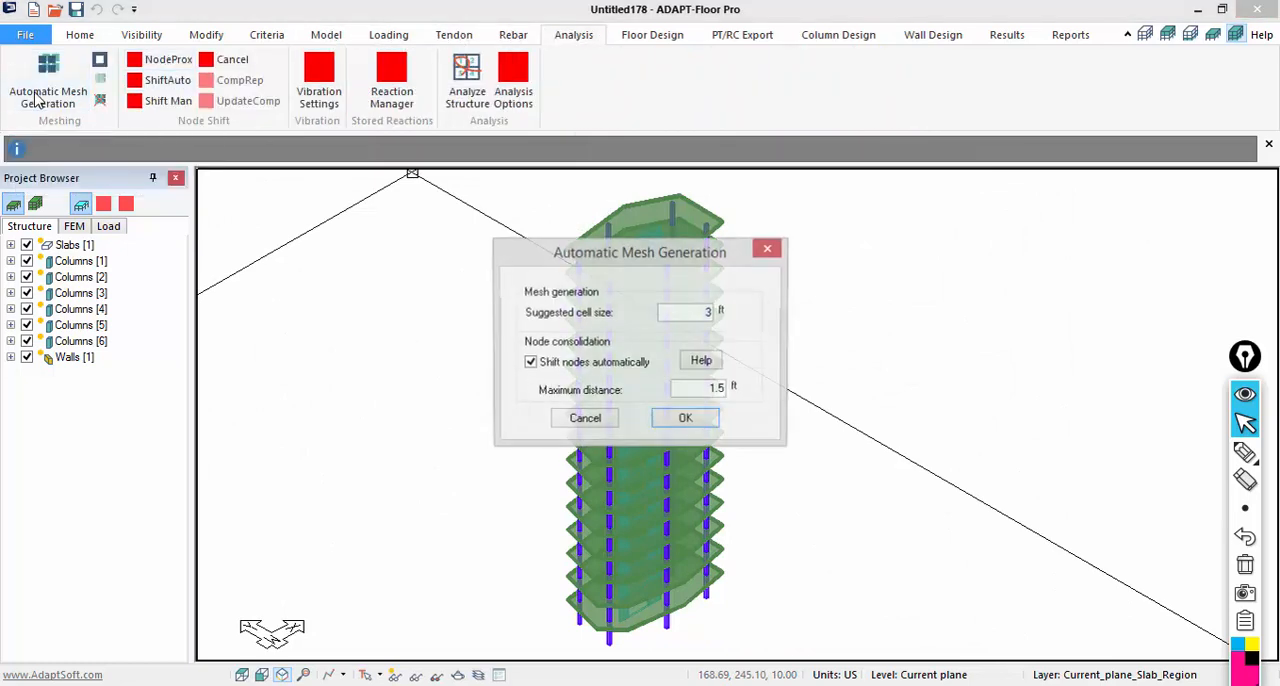
left_click(694, 424)
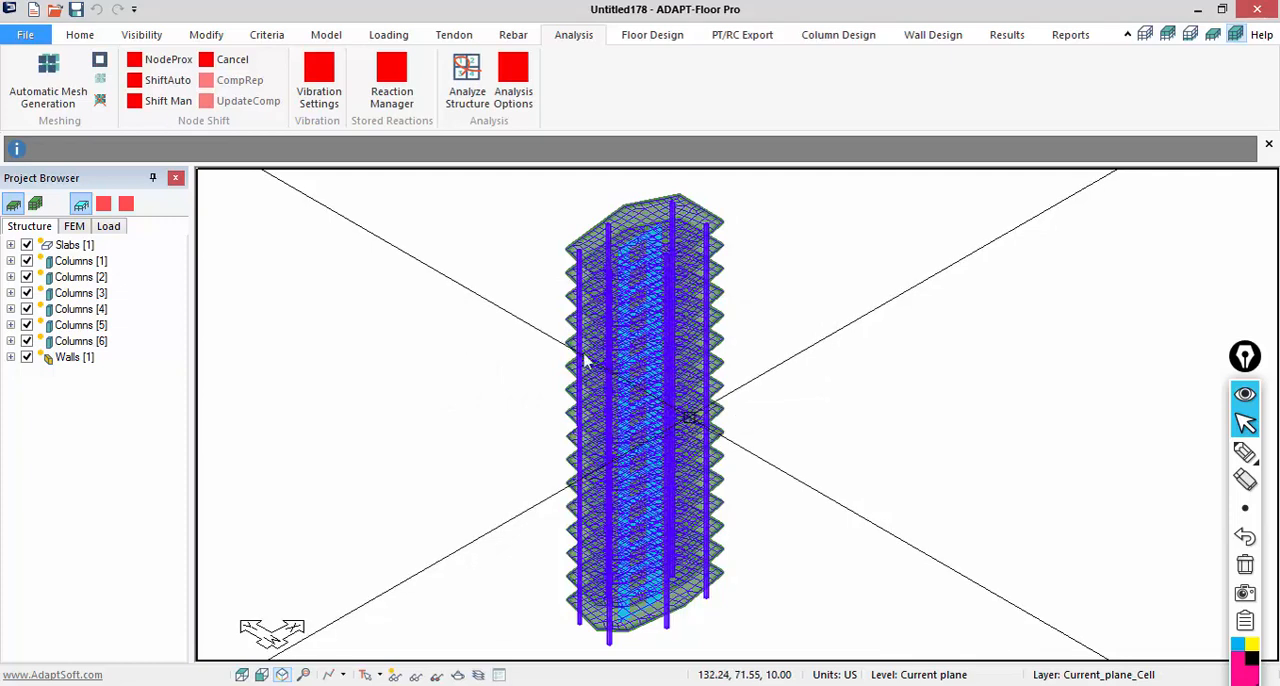
- Analyze the structure for only the Strength(Dead and Live) combination with uncracked stiffness, and save the solution
left_click(464, 104)
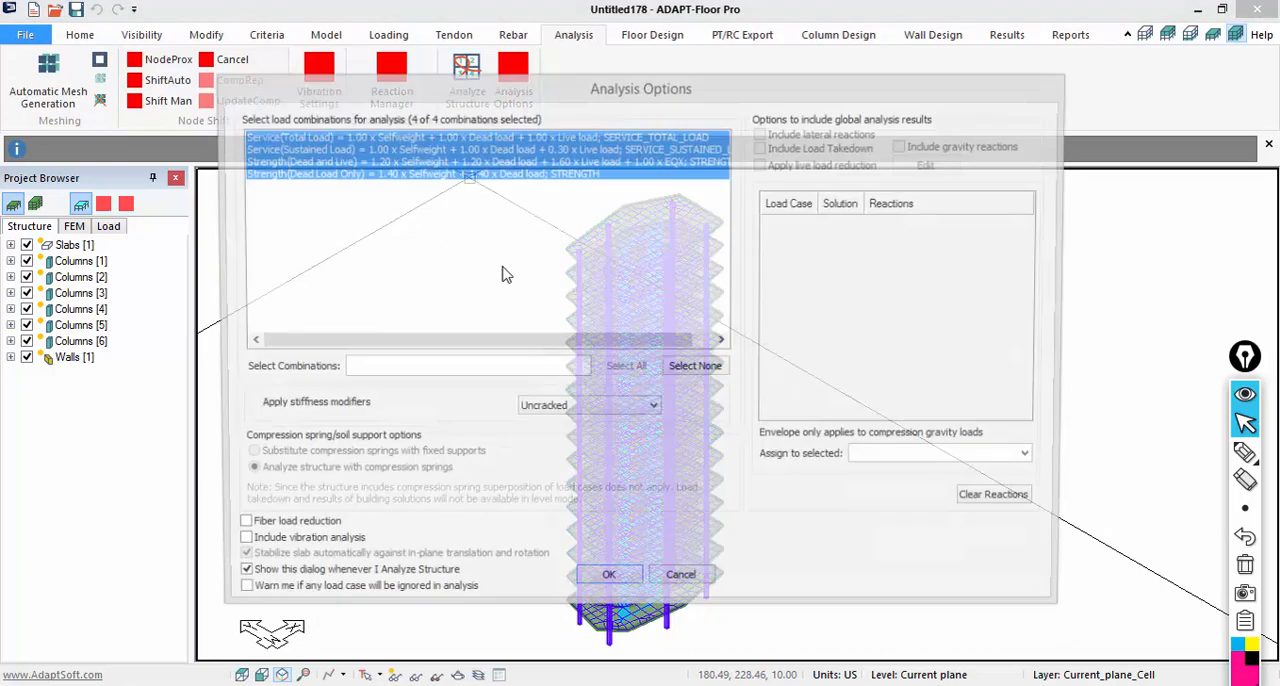
left_click(344, 161)
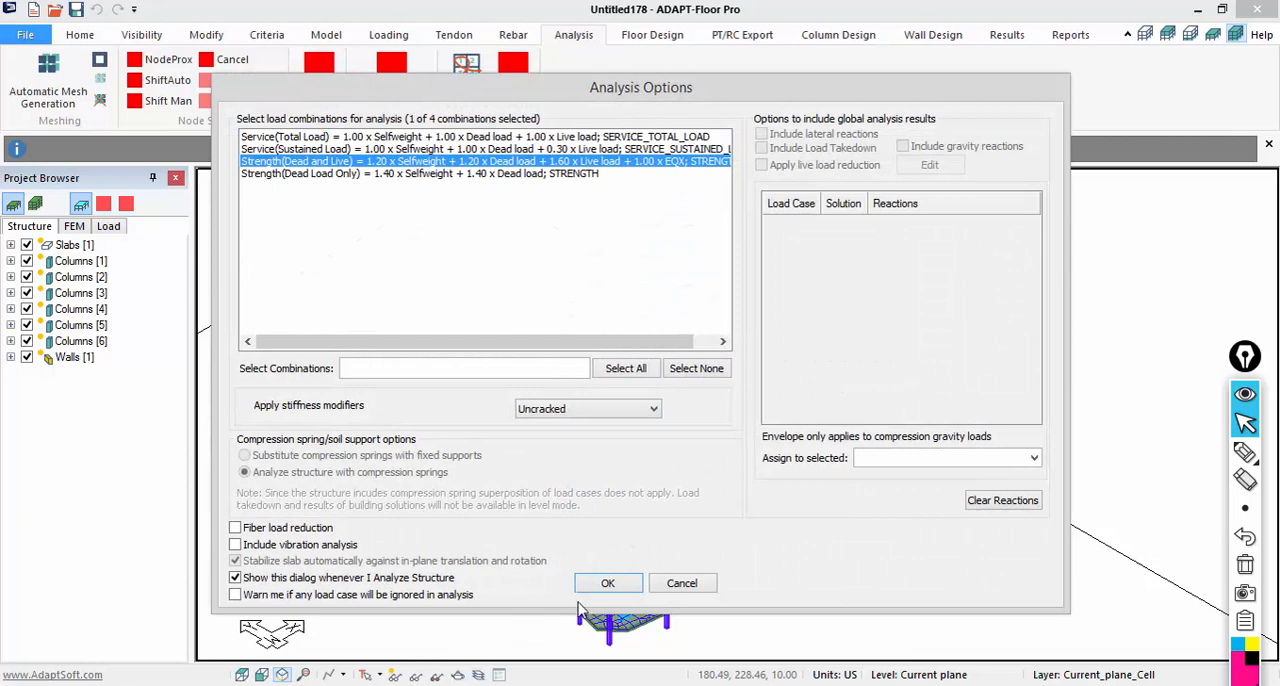
left_click(608, 583)
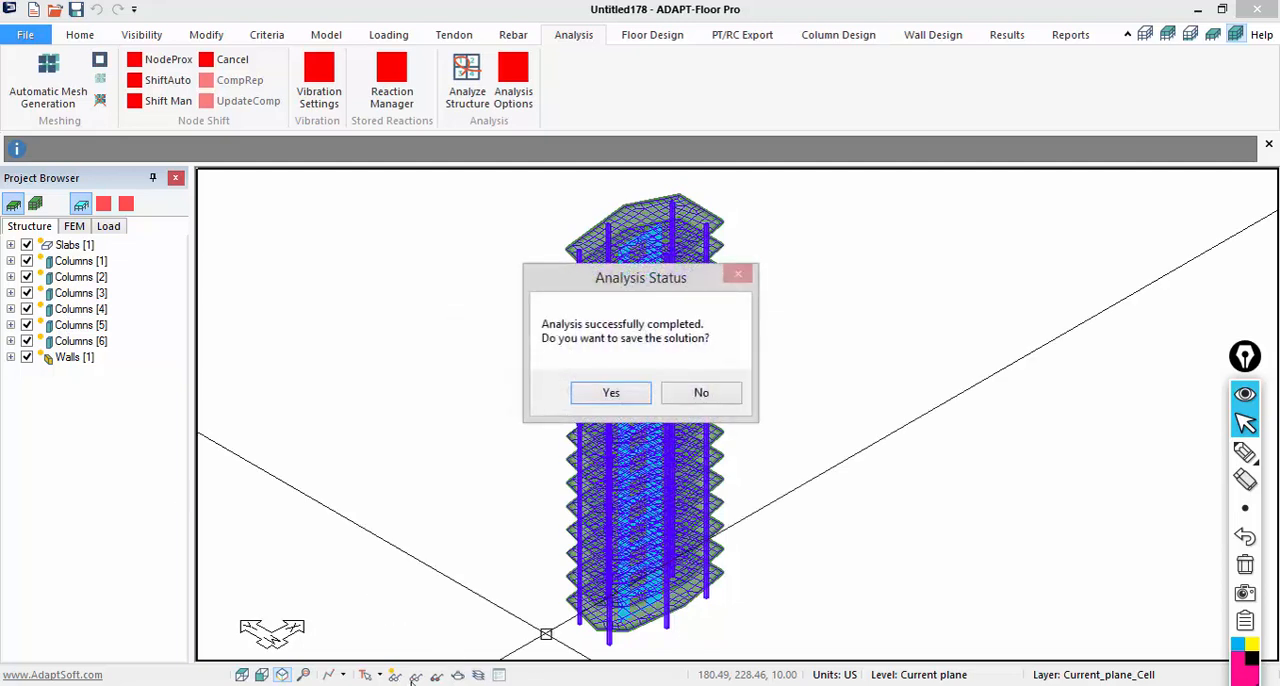
left_click(605, 390)
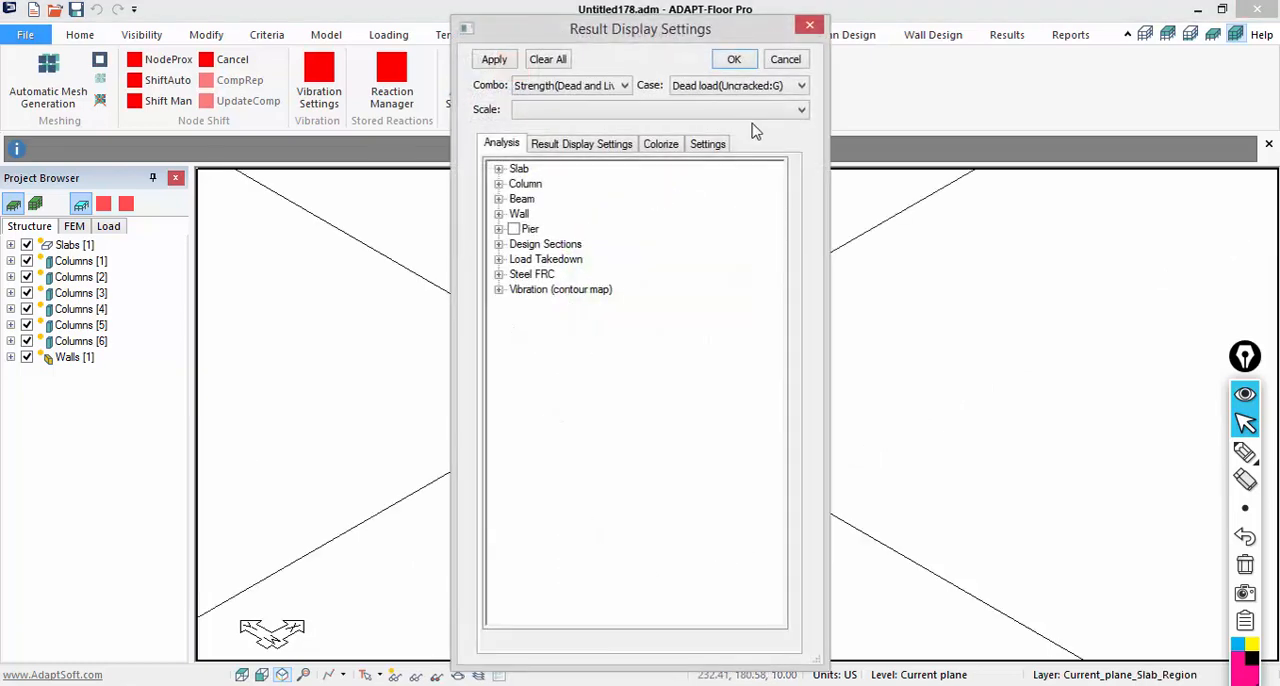
- Open the analysis results in ADViewer and examine the tower's X-Translation deformation as a 3D warped shape
left_click_drag(748, 38, 1245, 284)
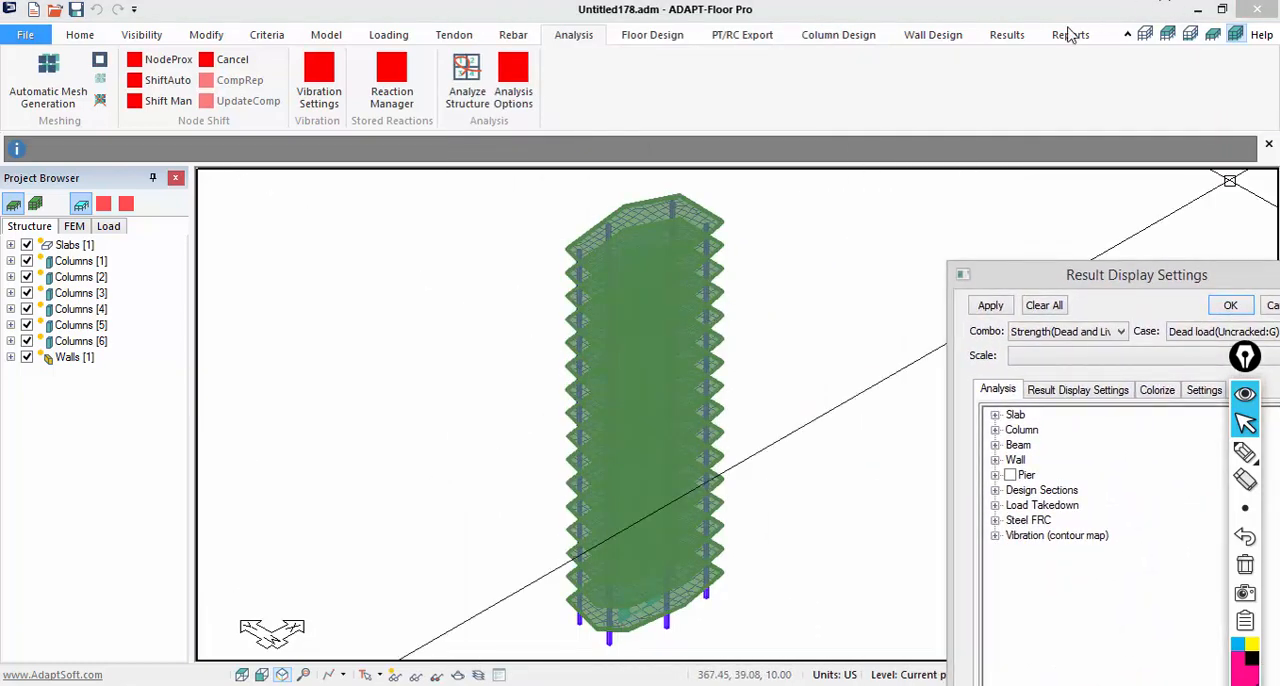
left_click(1007, 36)
left_click(205, 88)
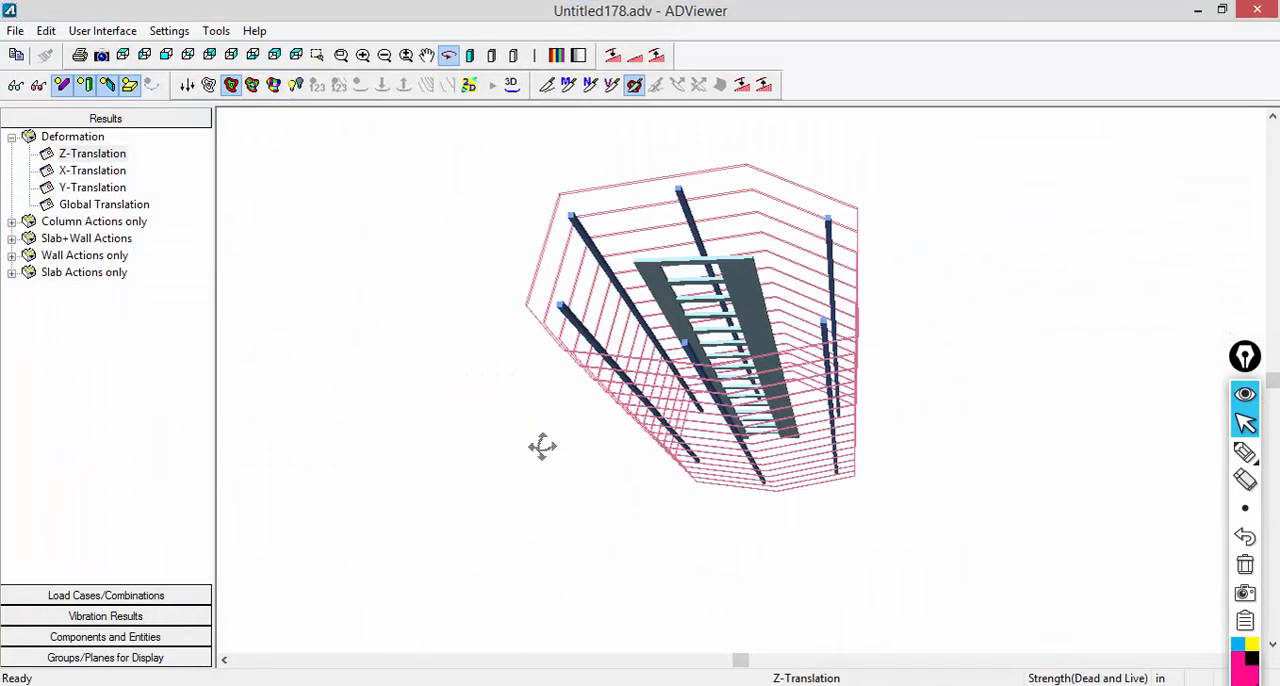
left_click(384, 55)
left_click(384, 55)
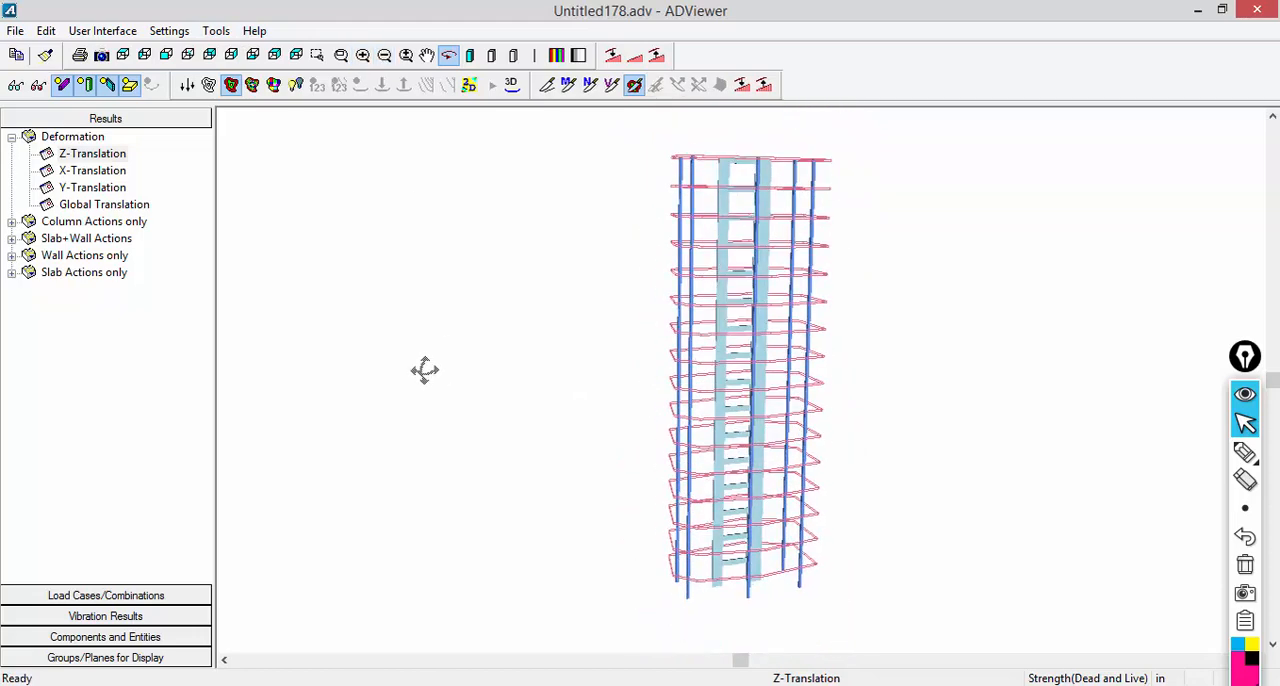
left_click(80, 171)
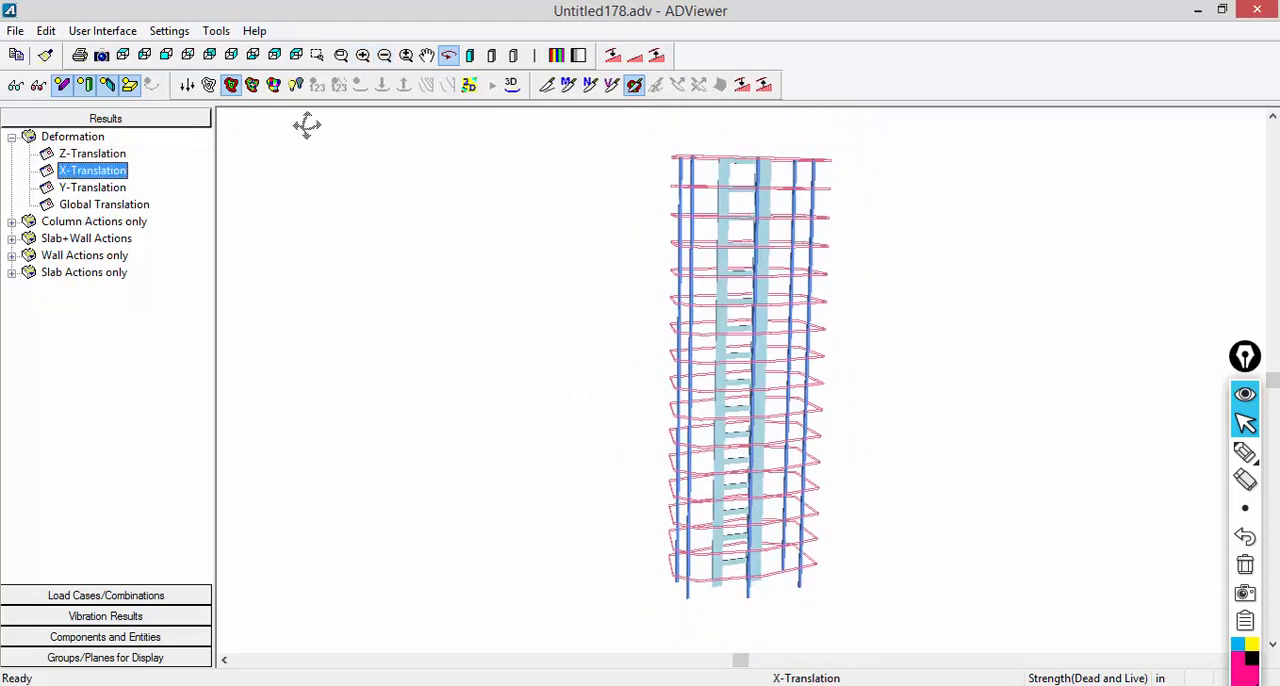
left_click(511, 85)
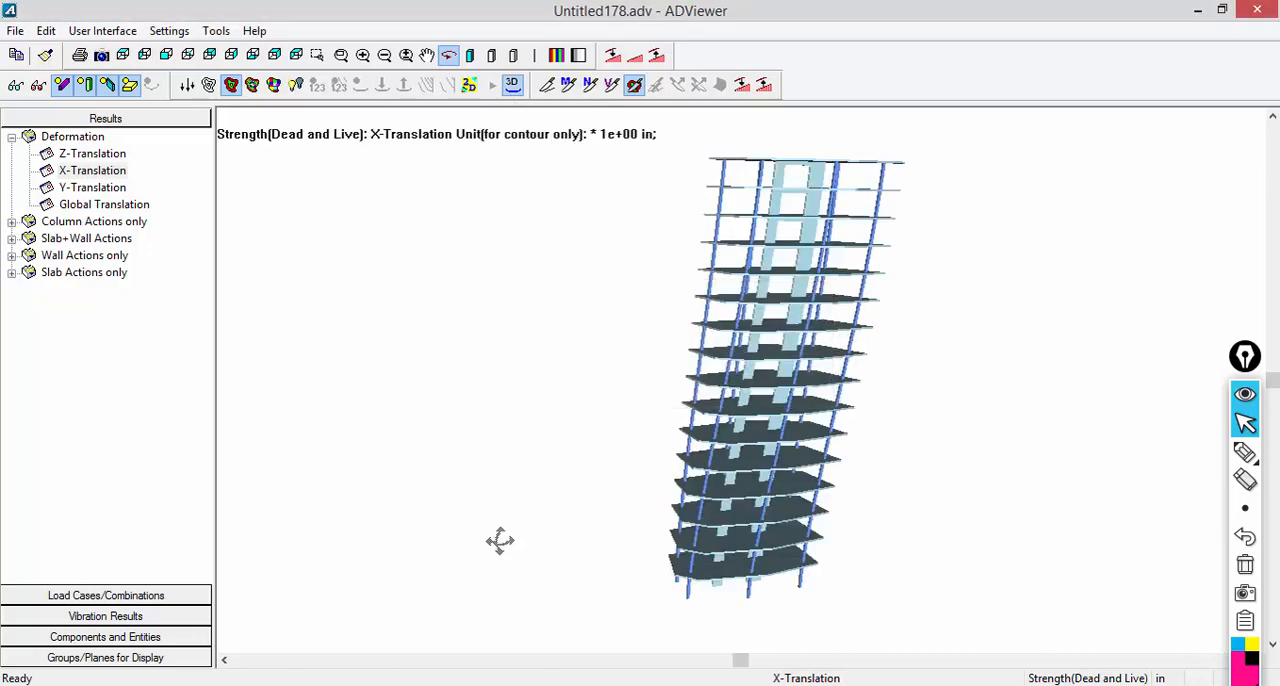
left_click_drag(501, 519, 503, 533)
scroll(580, 549, "up", 4)
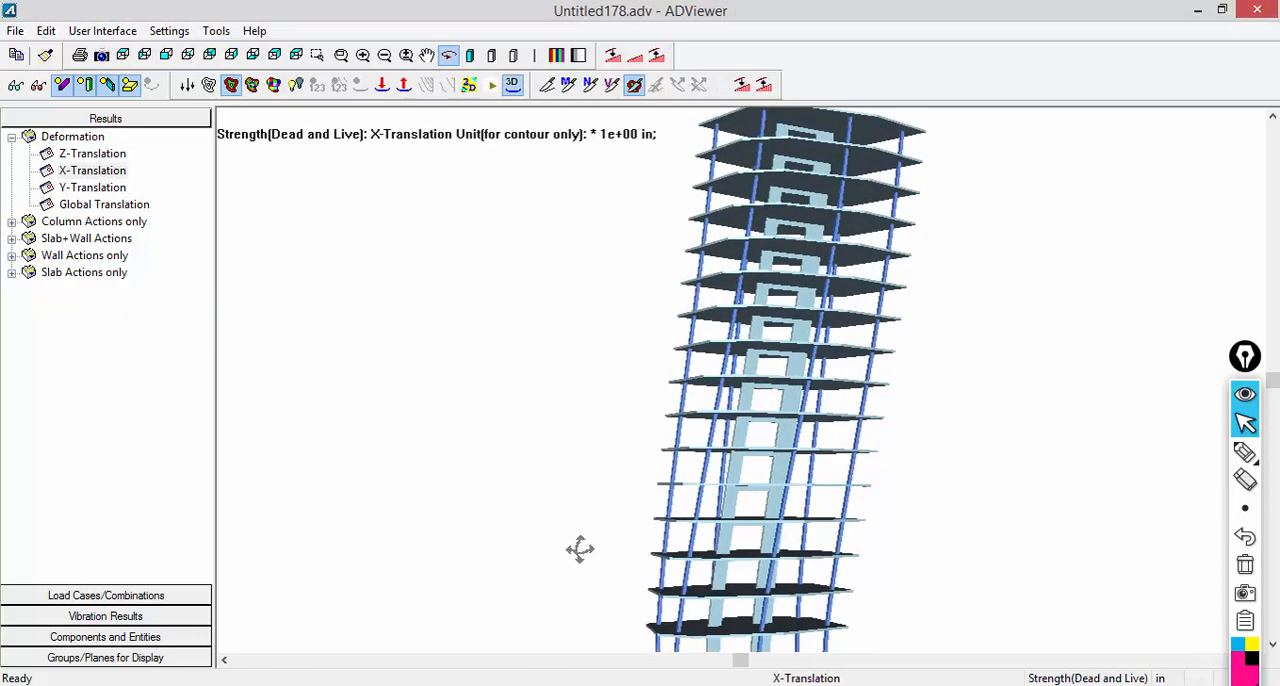
- Display the tower's Global Translation deformation and orbit around the deformed shape
left_click(95, 204)
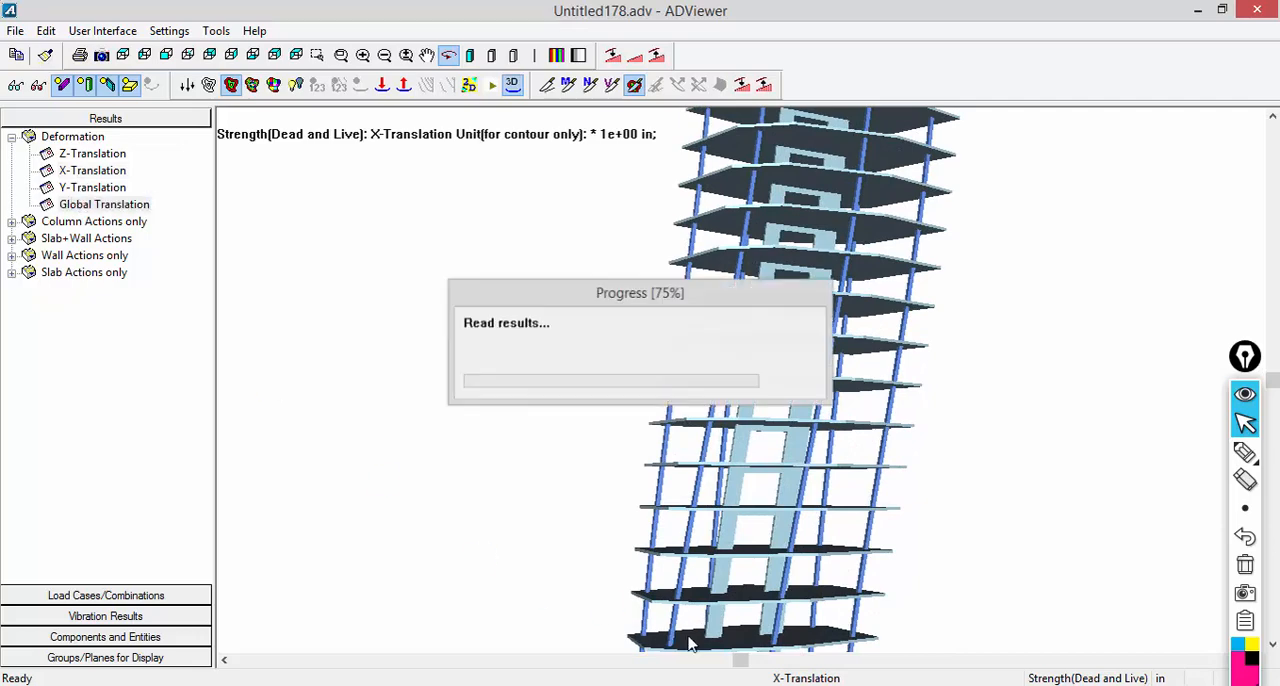
mouse_move(645, 518)
left_mouse_down()
mouse_move(623, 503)
mouse_move(632, 515)
left_mouse_up()
left_click_drag(670, 557, 677, 567)
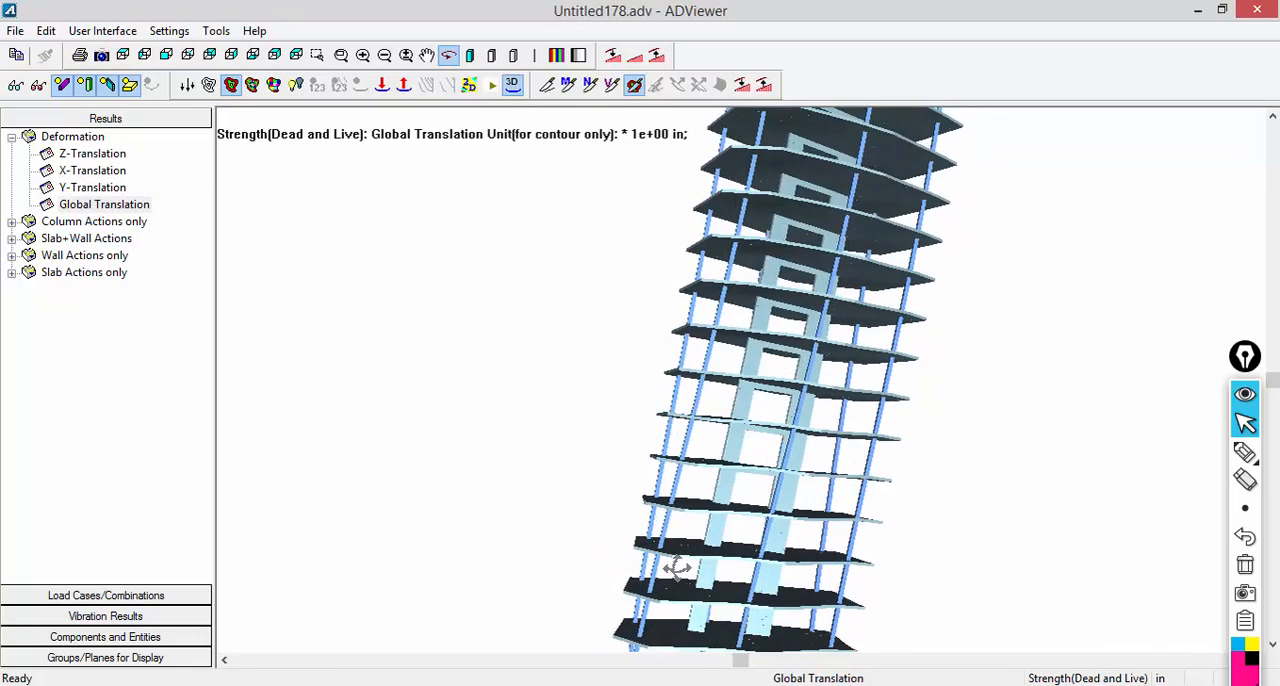
- Limit the results display to Plane 6 and refresh the view of that level
left_click(79, 660)
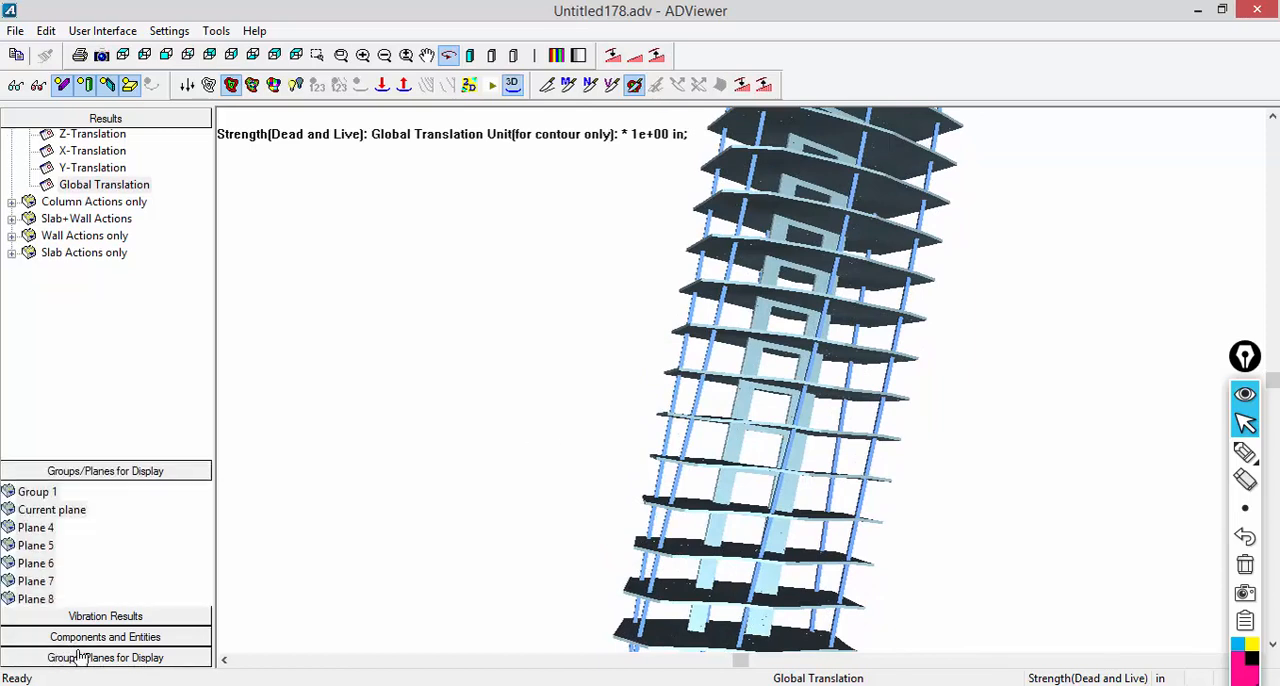
left_click(36, 294)
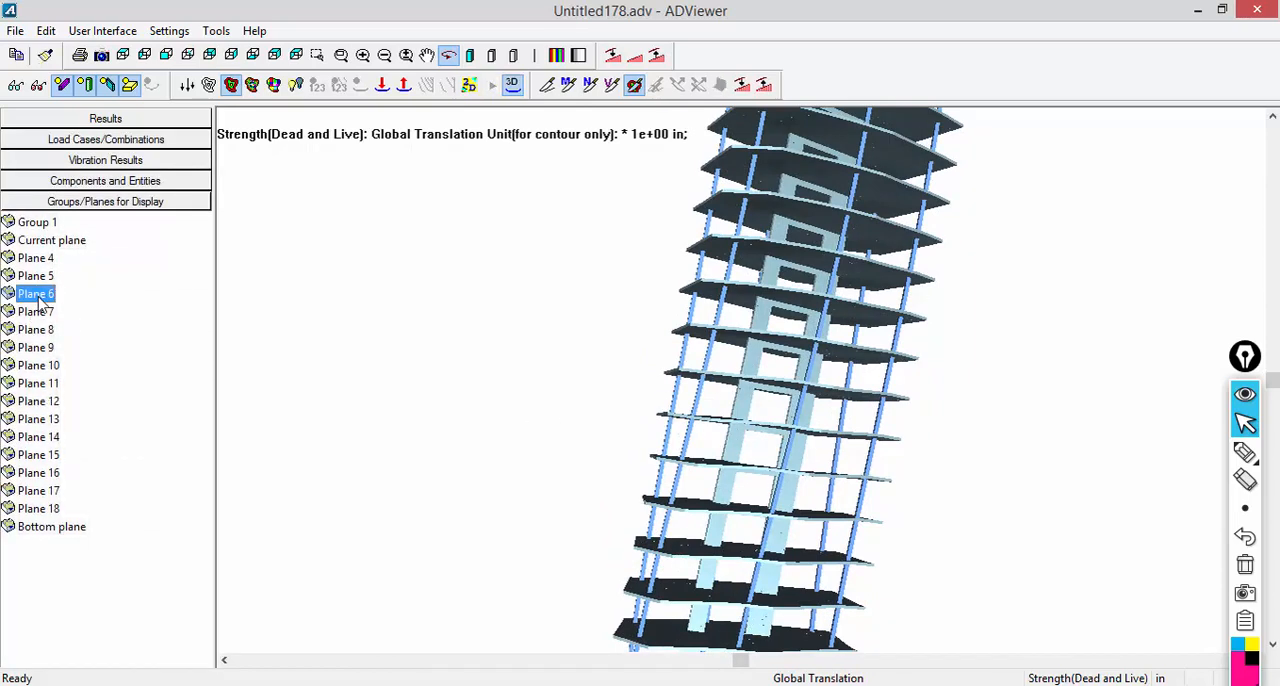
left_click(45, 55)
mouse_move(620, 536)
left_mouse_down()
mouse_move(629, 517)
mouse_move(622, 540)
left_mouse_up()
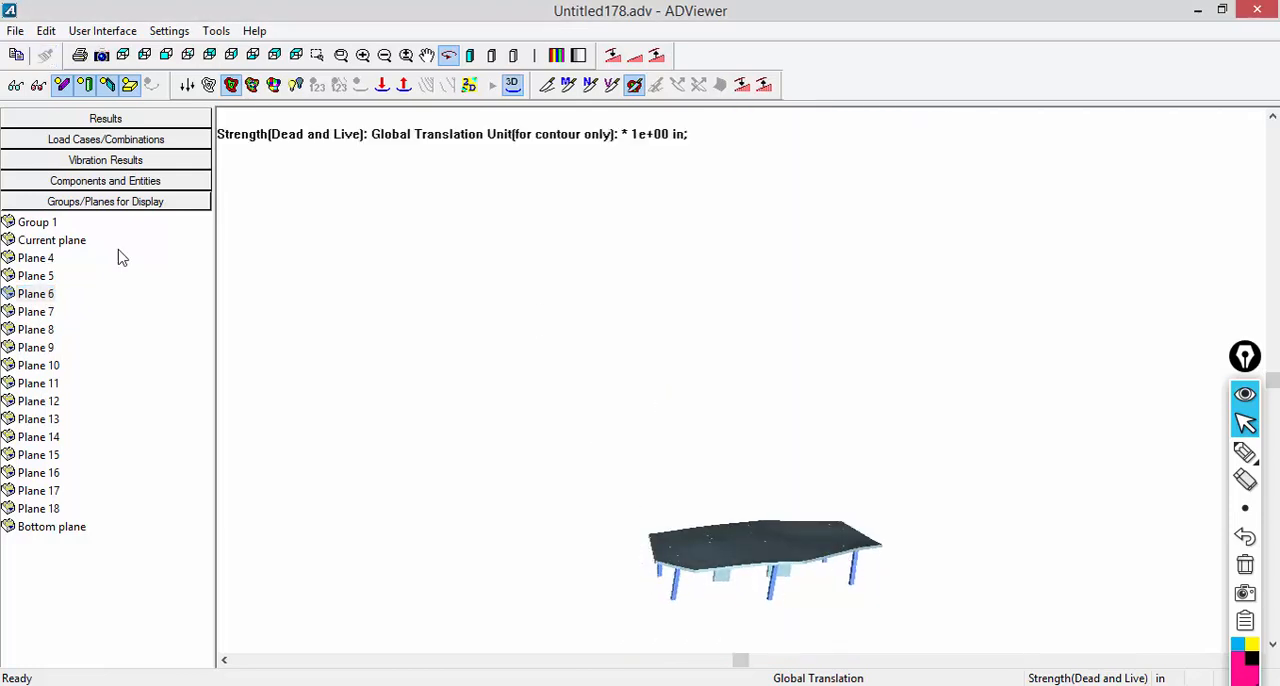
- Hide the slab and columns of the isolated level so that only its wall is displayed
left_click(123, 88)
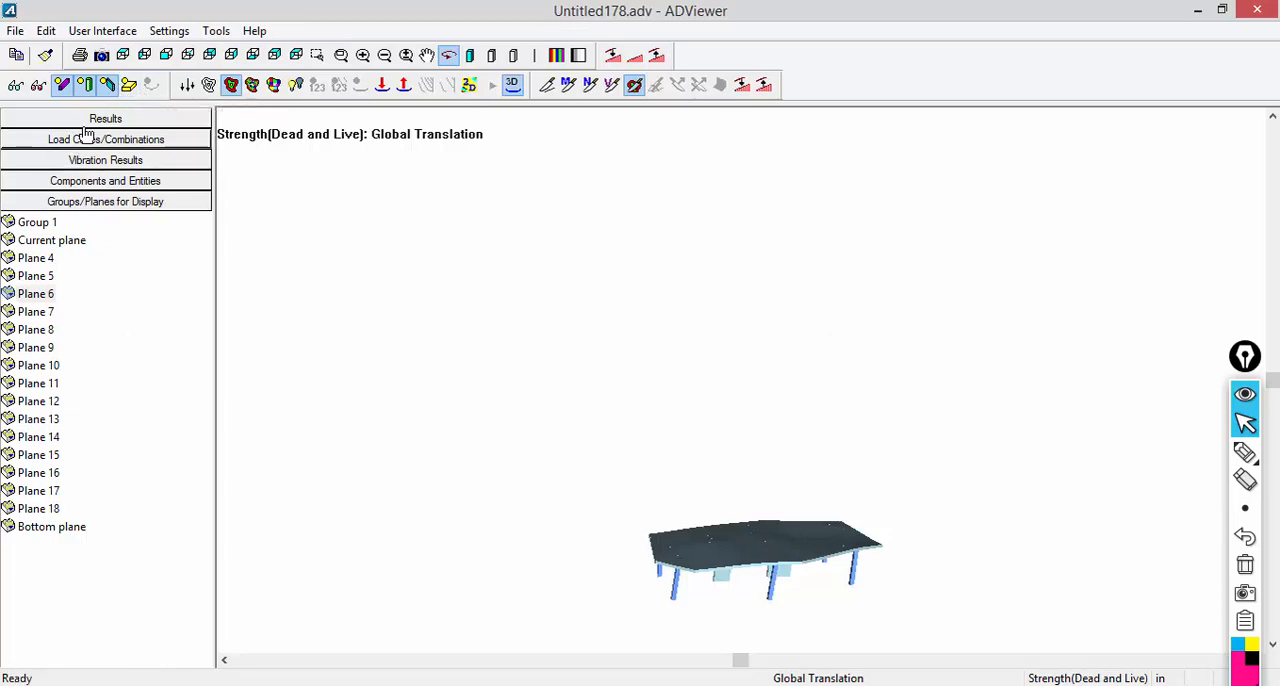
left_click(86, 181)
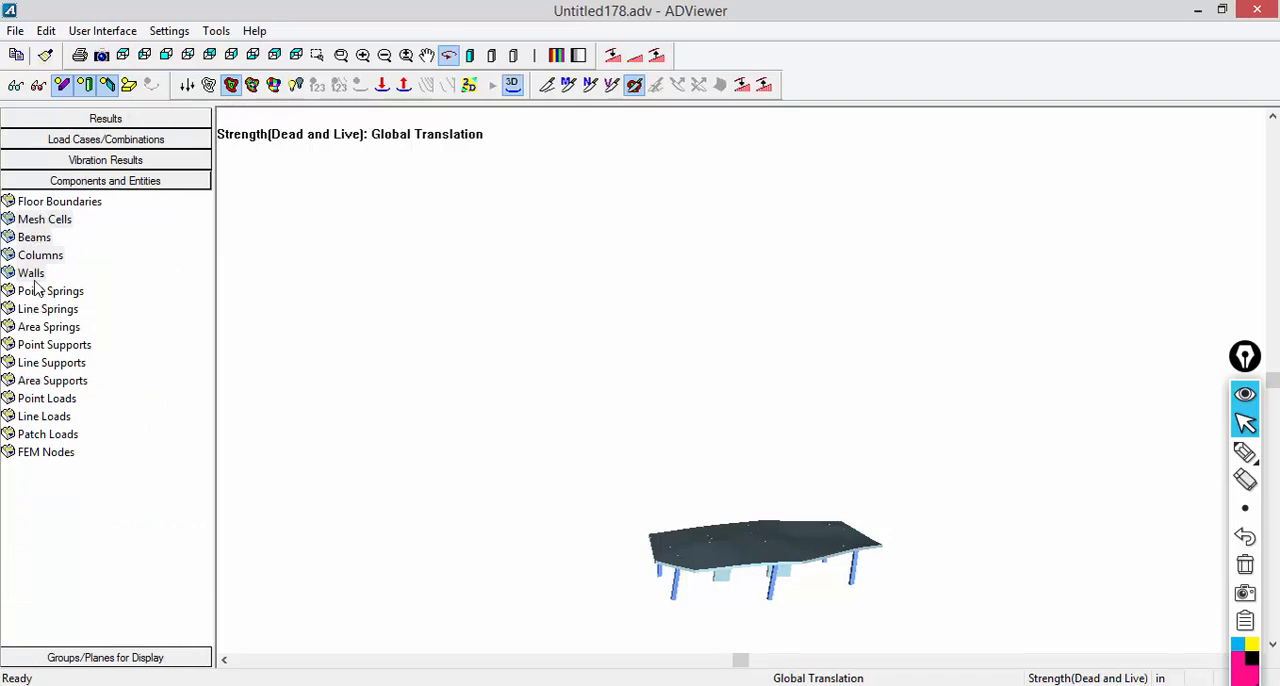
left_click(31, 273)
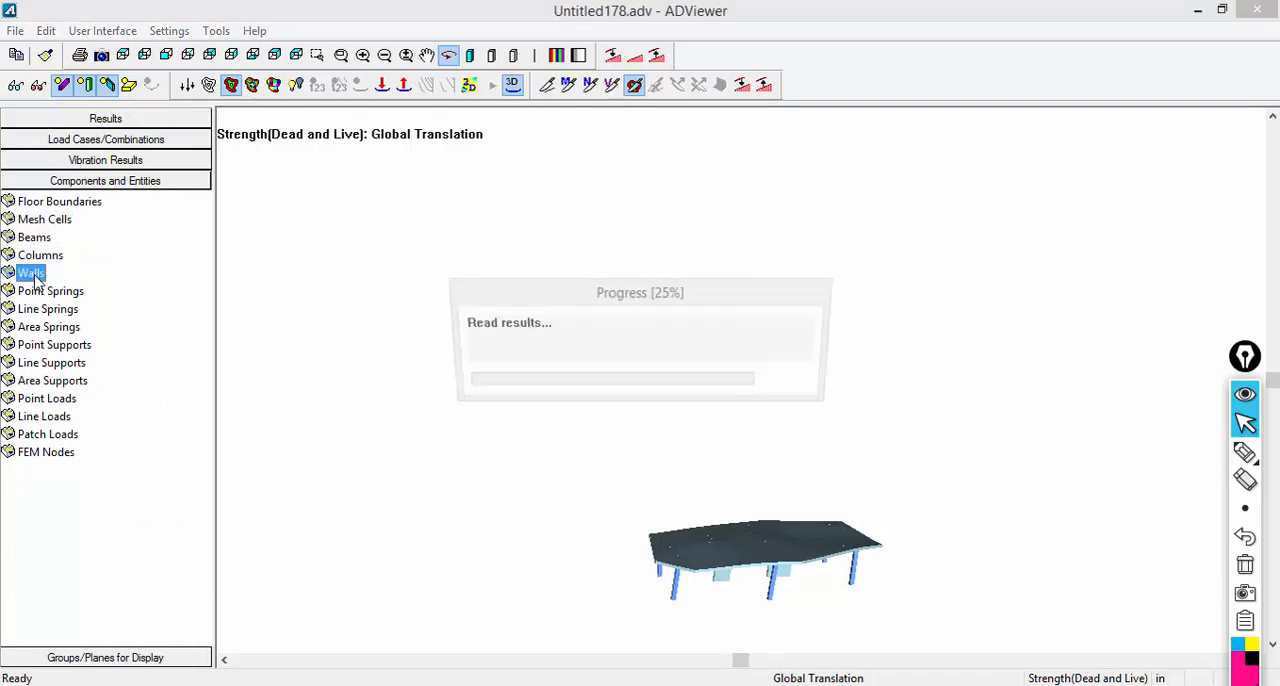
- Increase the warping of the wall's deflection, examine its deformed shape around the opening, and close the results viewer
left_click(363, 55)
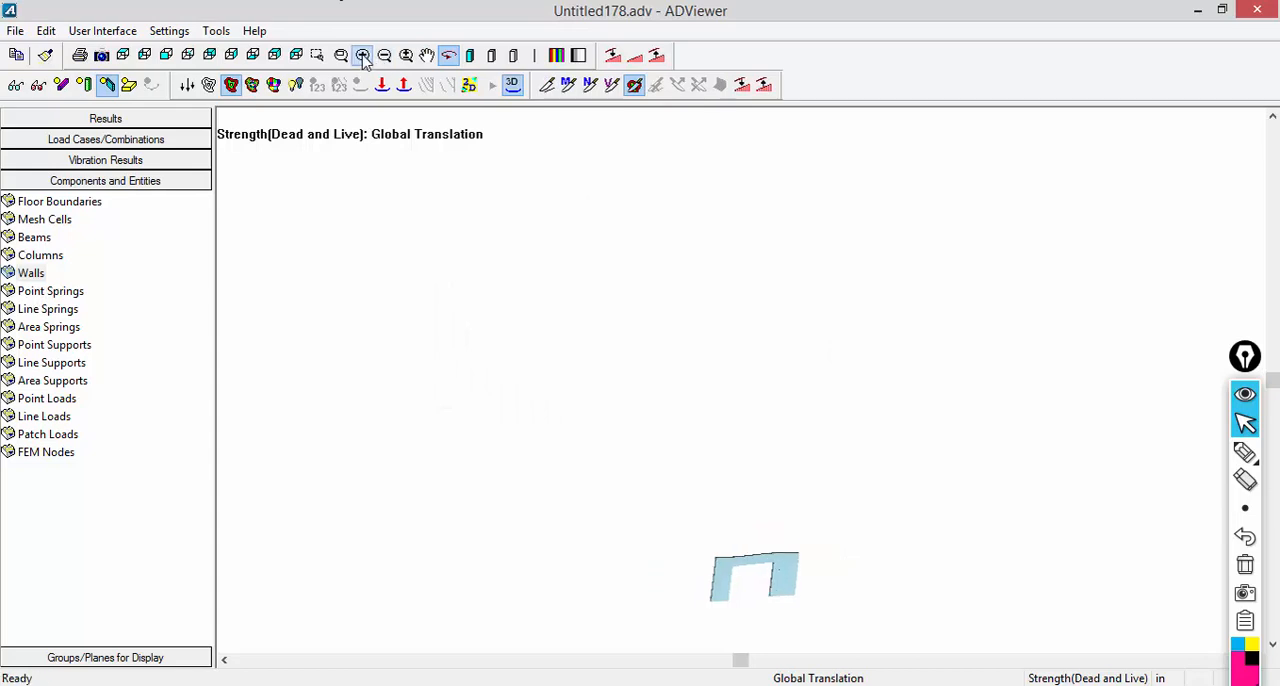
left_click(427, 55)
mouse_move(546, 497)
left_mouse_down()
mouse_move(558, 164)
mouse_move(713, 632)
mouse_move(746, 634)
mouse_move(677, 306)
mouse_move(711, 425)
left_mouse_up()
scroll(711, 425, "up", 2)
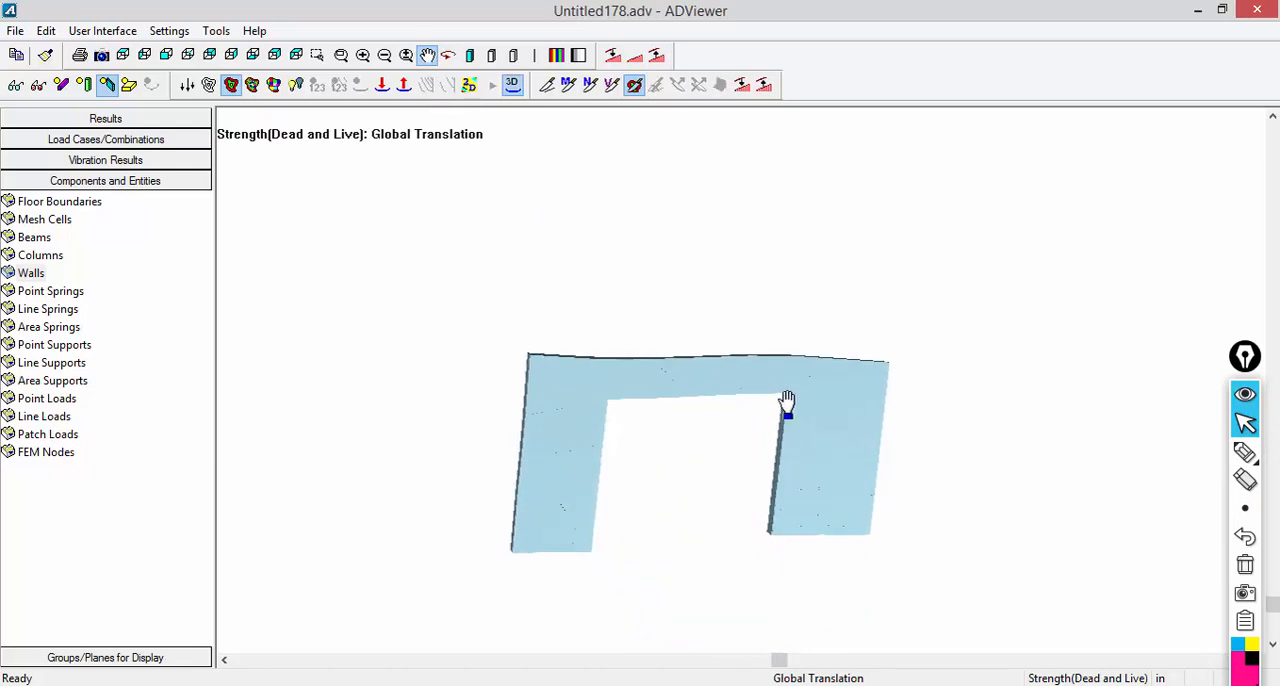
scroll(710, 570, "up", 3)
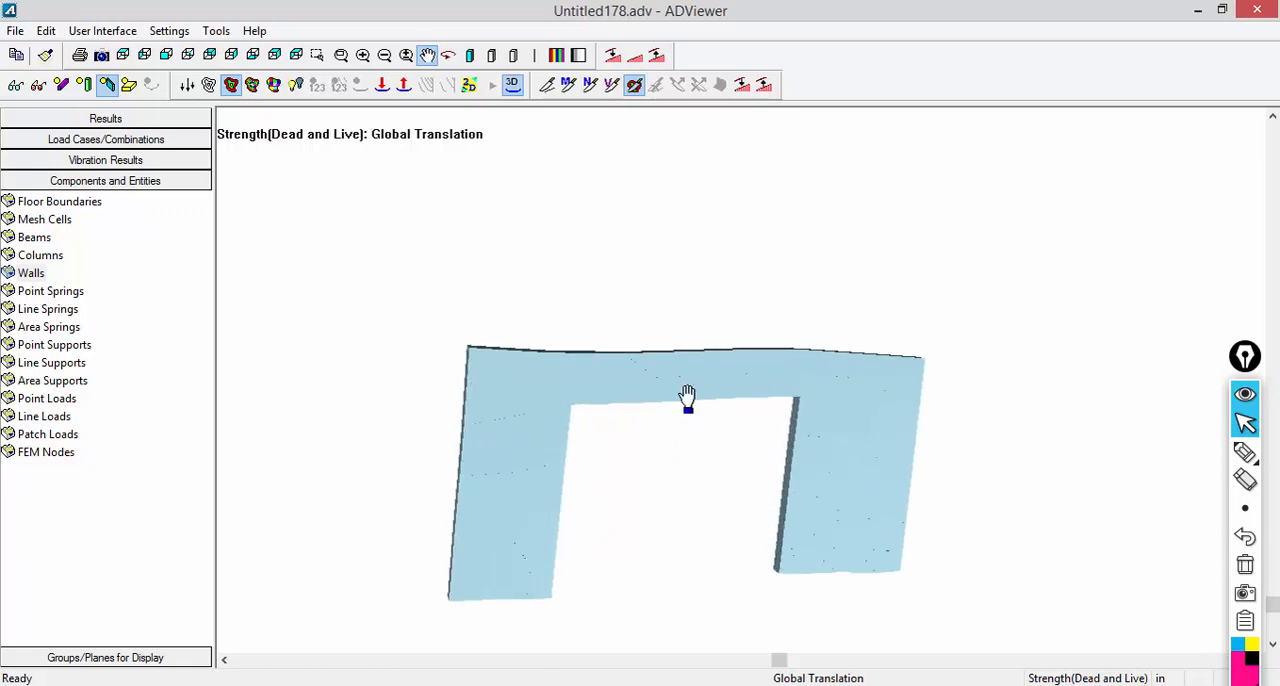
left_click(404, 85)
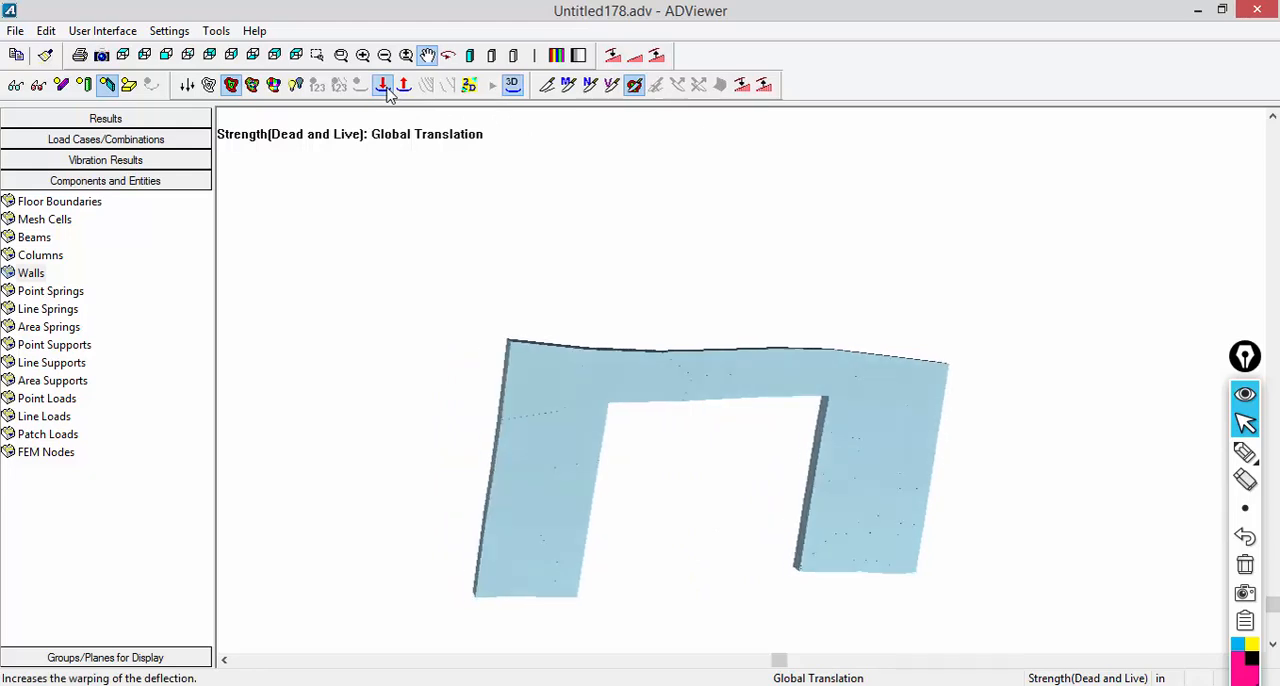
left_click(387, 88)
left_click(387, 88)
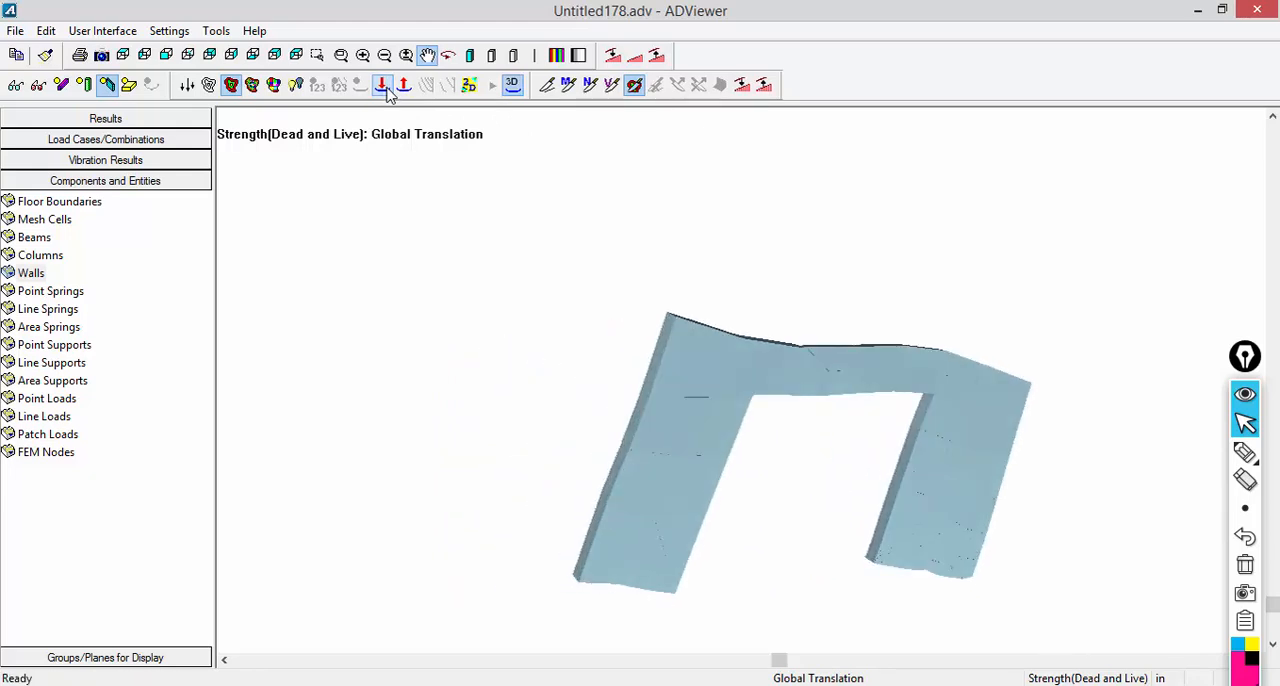
left_click(387, 88)
left_click_drag(551, 343, 411, 364)
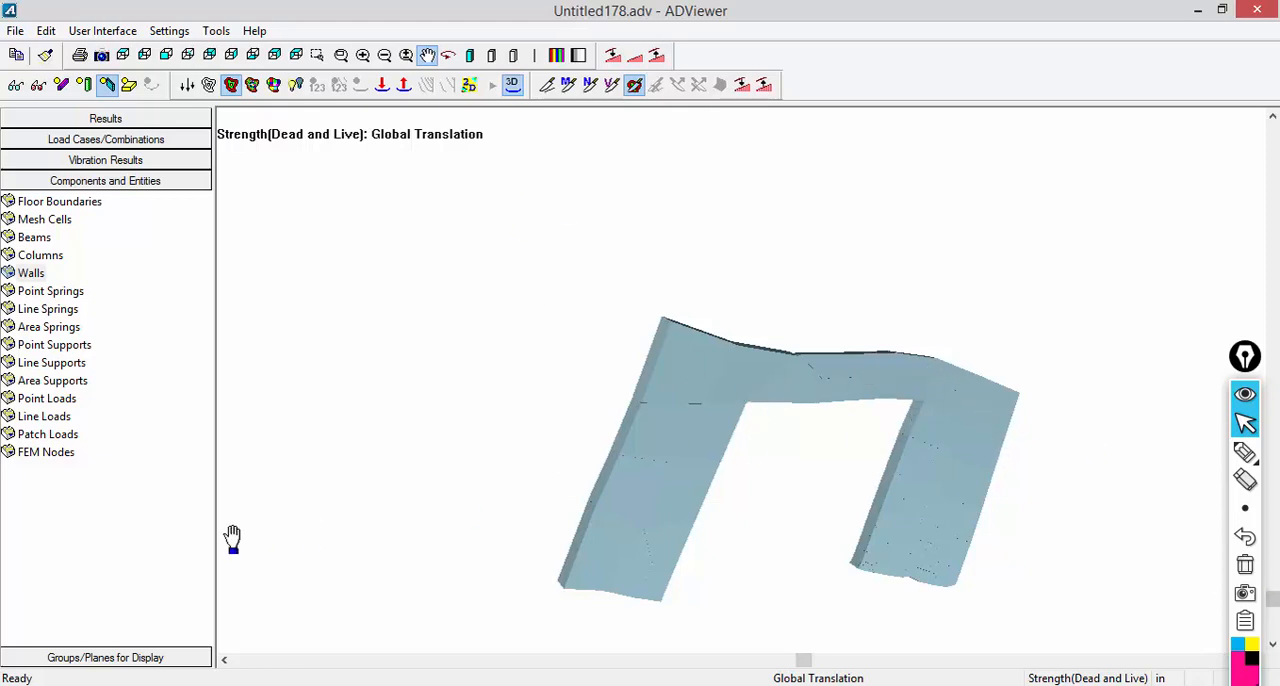
left_click(1258, 10)
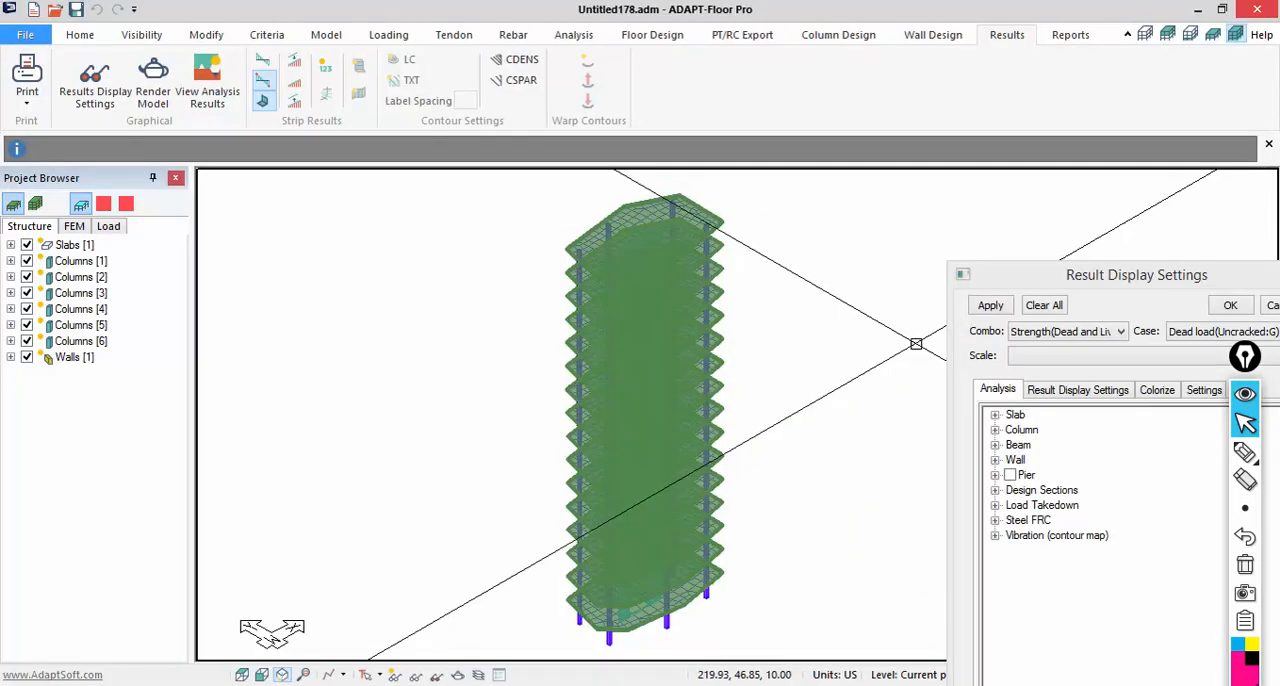
- Examine the whole tower model in 3D, including a close look at the slabs, columns and wall of its uppermost levels
scroll(543, 314, "down", 1)
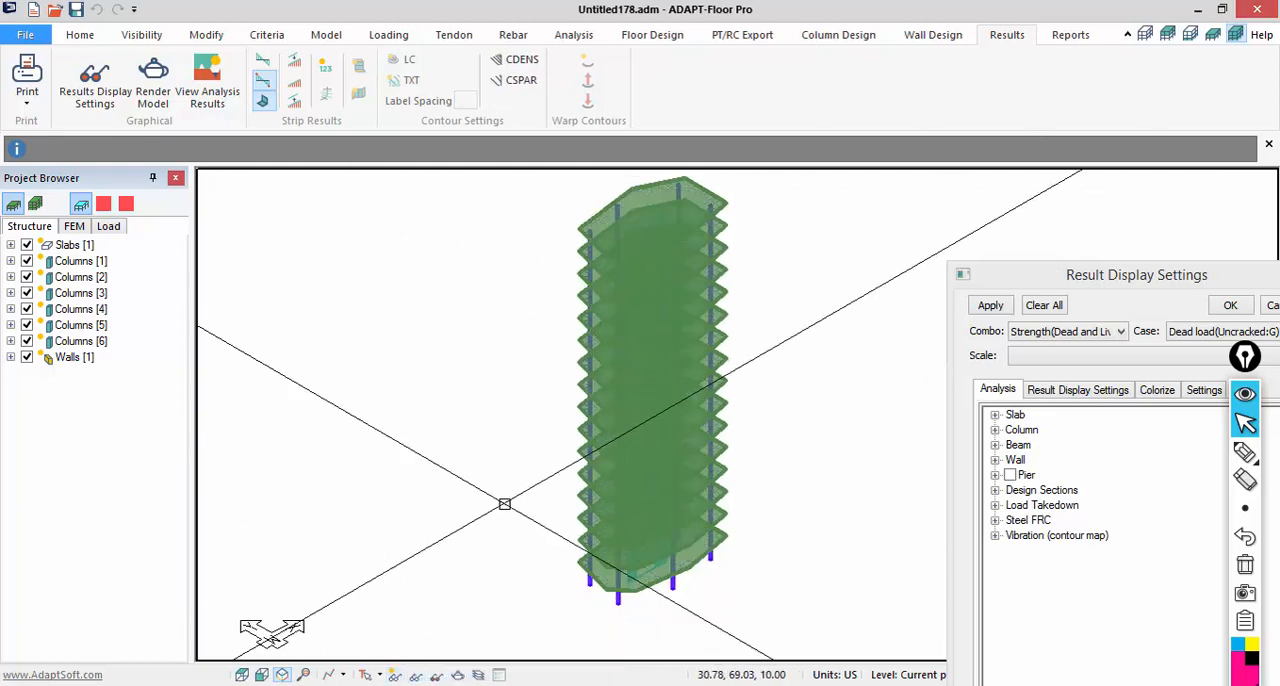
middle_click_drag(544, 482, 510, 494)
scroll(600, 378, "up", 1)
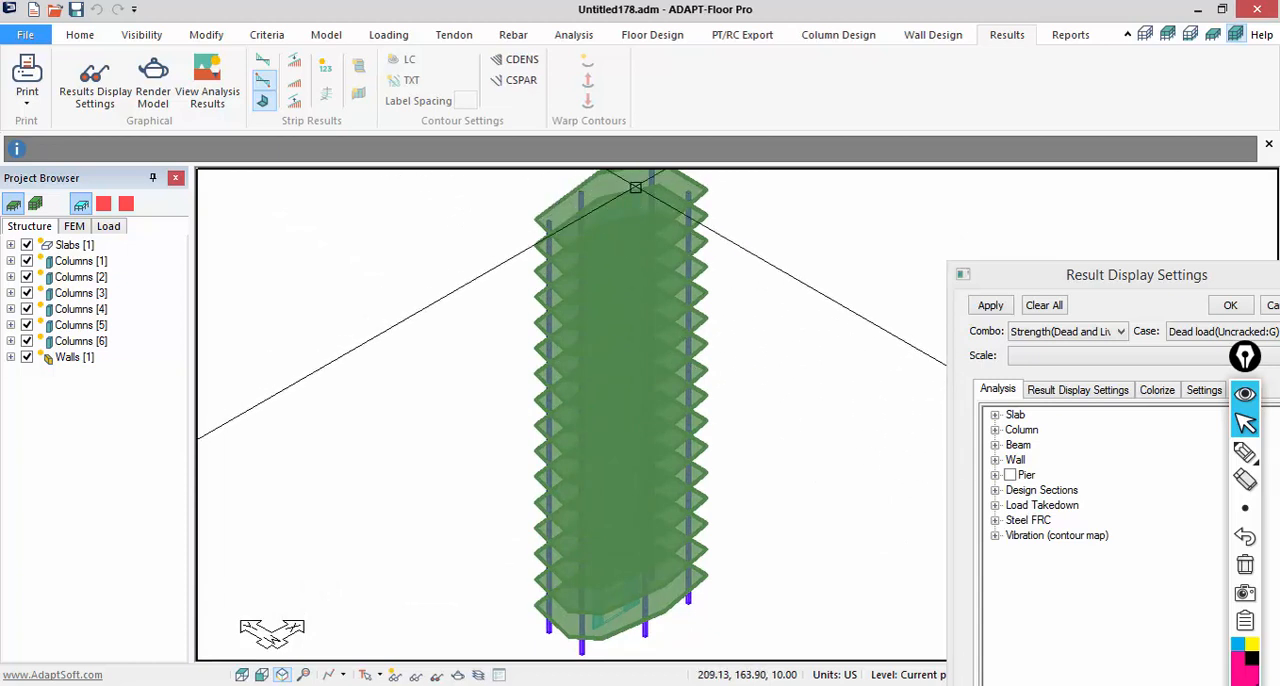
scroll(580, 245, "up", 4)
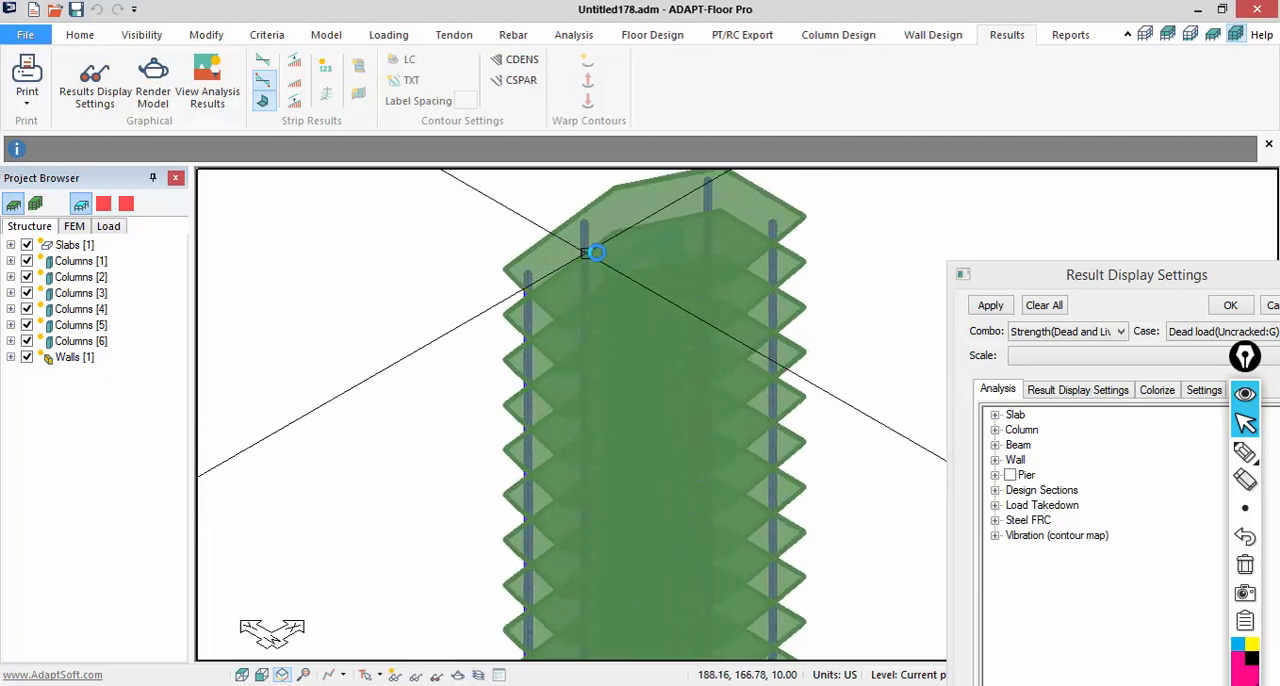
scroll(588, 252, "up", 2)
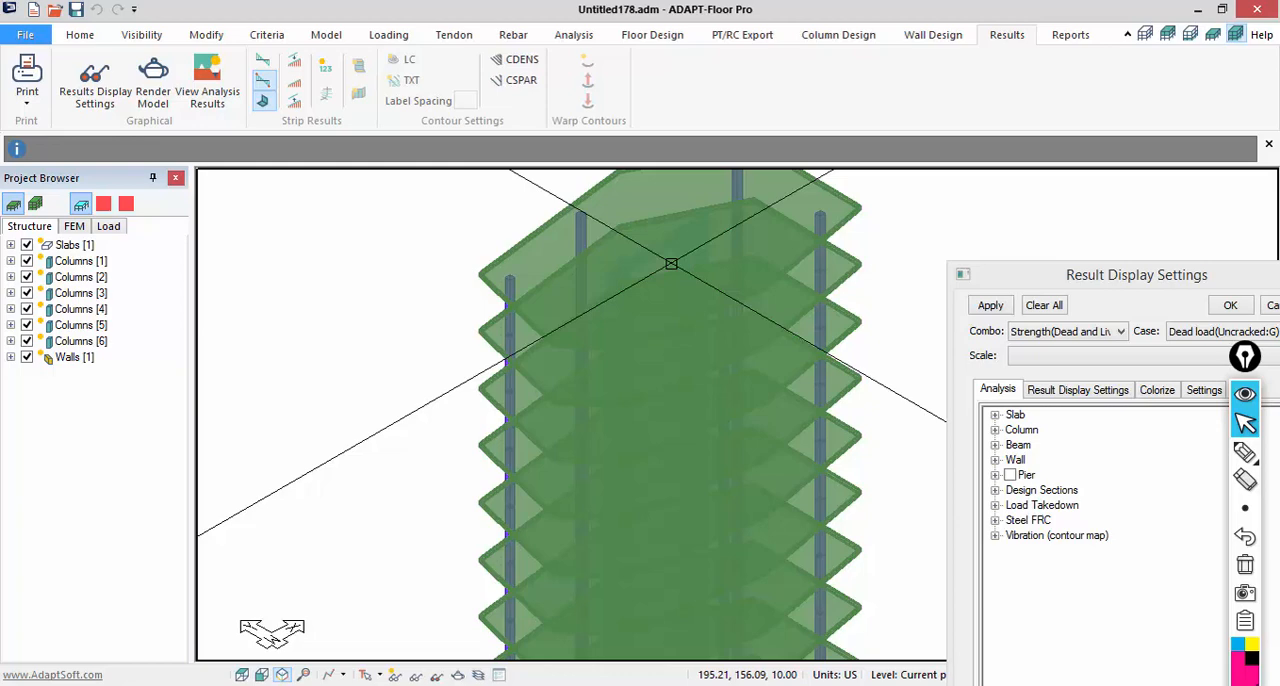
scroll(663, 366, "down", 5)
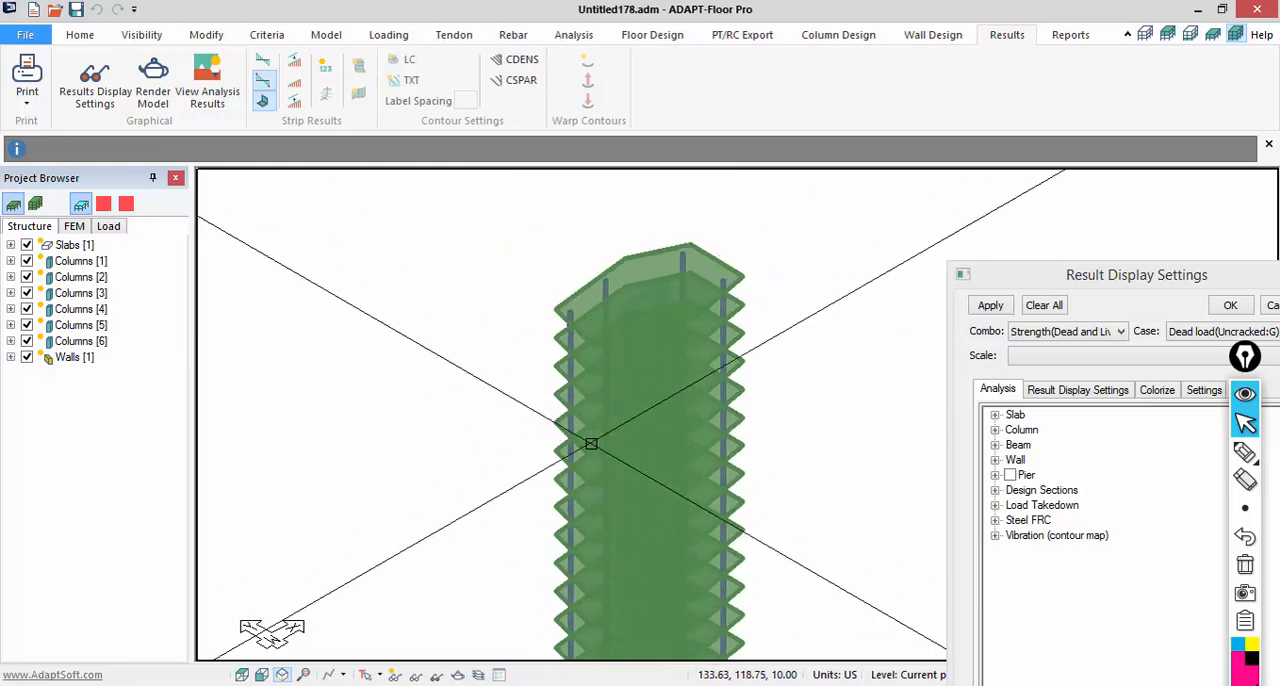
middle_click_drag(539, 501, 504, 414)
scroll(590, 435, "down", 1)
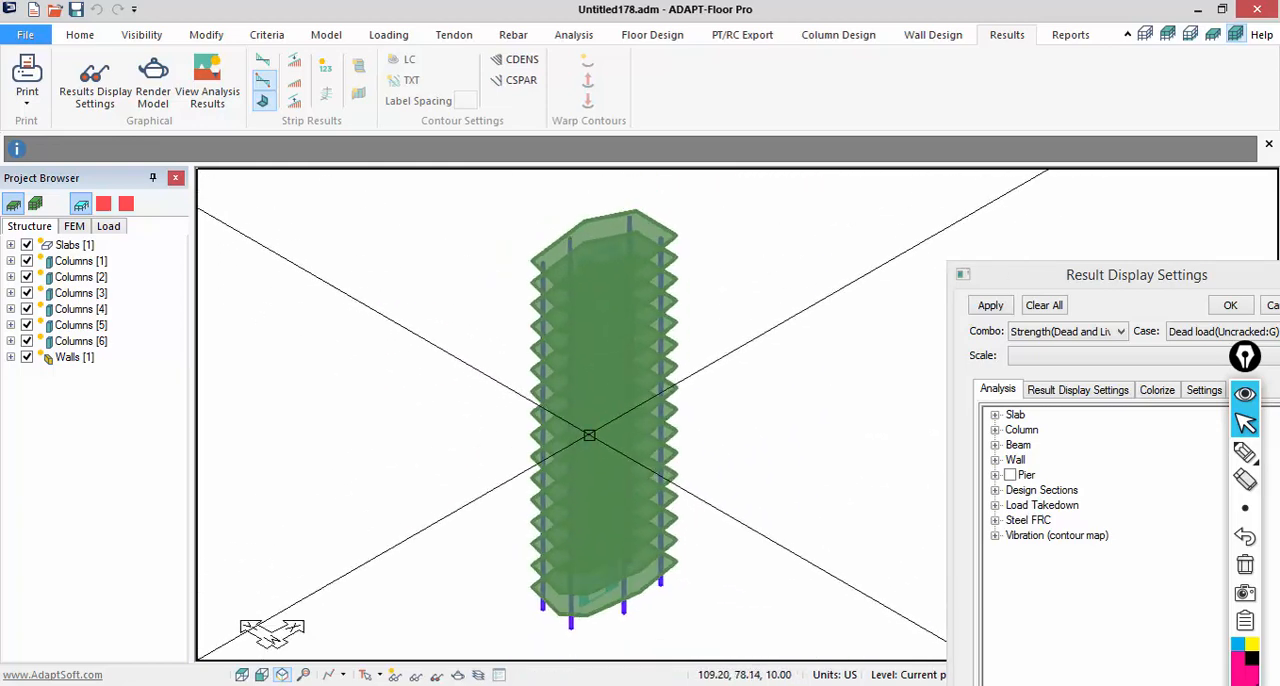